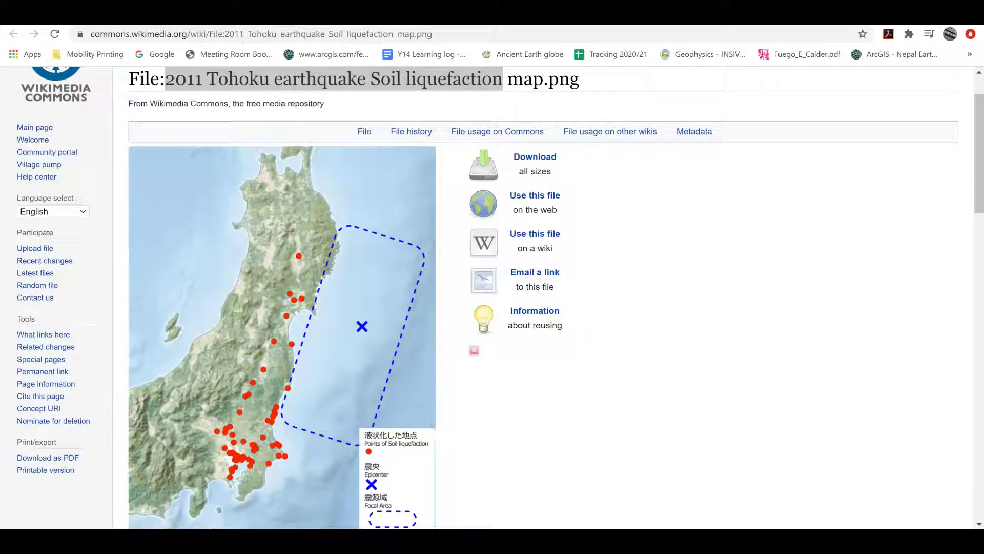
Switch to the Japan 2011 Earthquake web map in ArcGIS and examine the soil liquefaction points up close around Sendai
{"action": "left_click", "coordinate": [332, 16]}
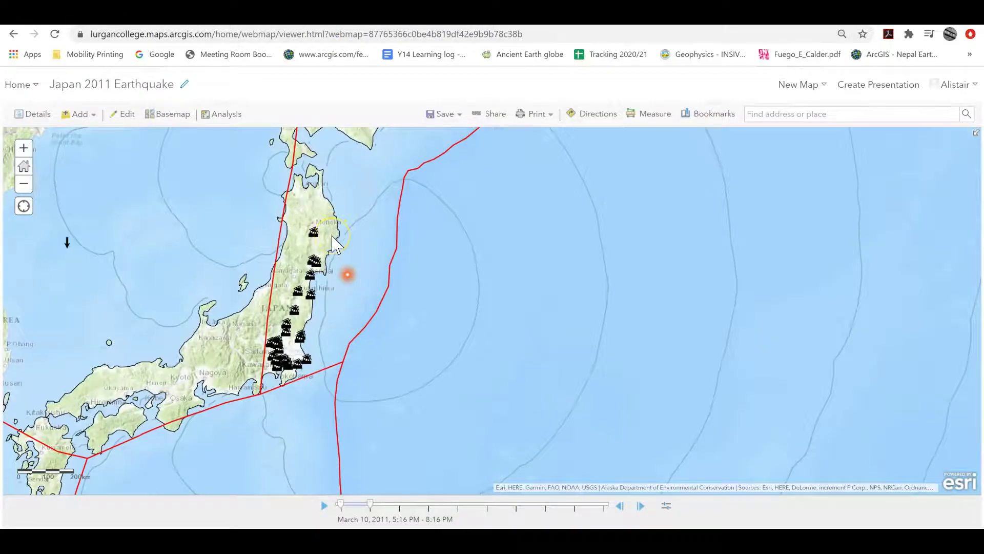
{"action": "scroll", "coordinate": [333, 239], "scroll_direction": "up", "scroll_amount": 1}
{"action": "scroll", "coordinate": [303, 251], "scroll_direction": "up", "scroll_amount": 1}
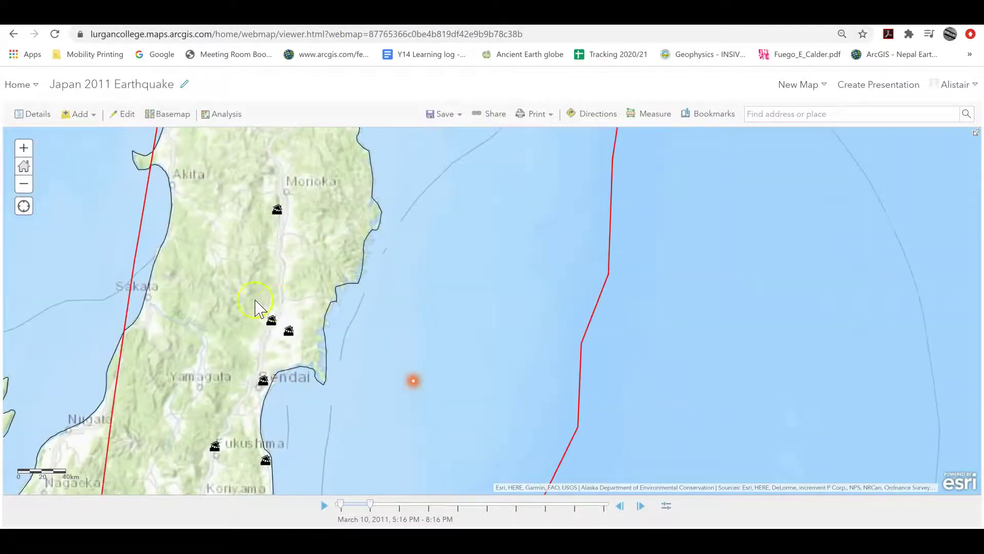
{"action": "left_click_drag", "start_coordinate": [262, 314], "coordinate": [358, 189]}
{"action": "scroll", "coordinate": [351, 227], "scroll_direction": "up", "scroll_amount": 1}
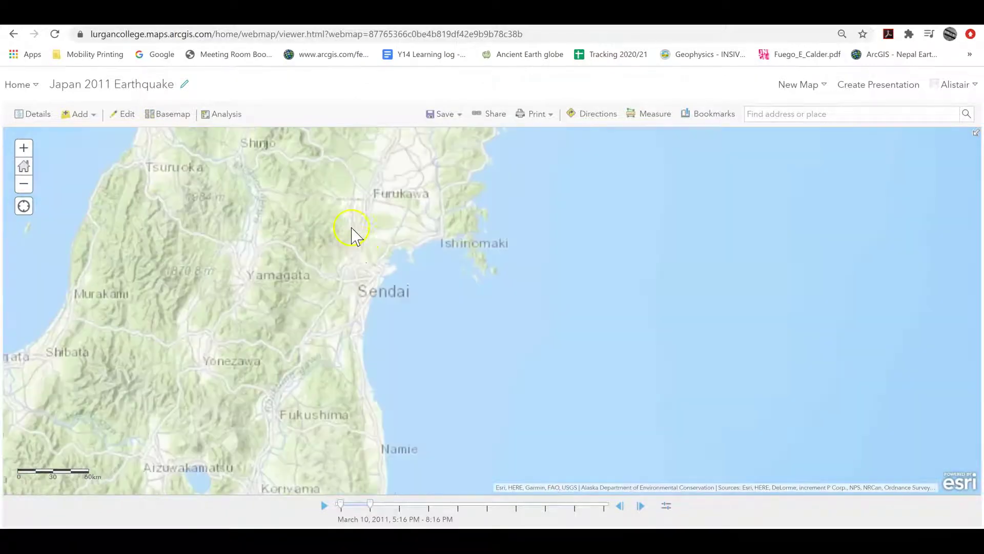
{"action": "scroll", "coordinate": [354, 236], "scroll_direction": "up", "scroll_amount": 1}
{"action": "scroll", "coordinate": [390, 248], "scroll_direction": "up", "scroll_amount": 2}
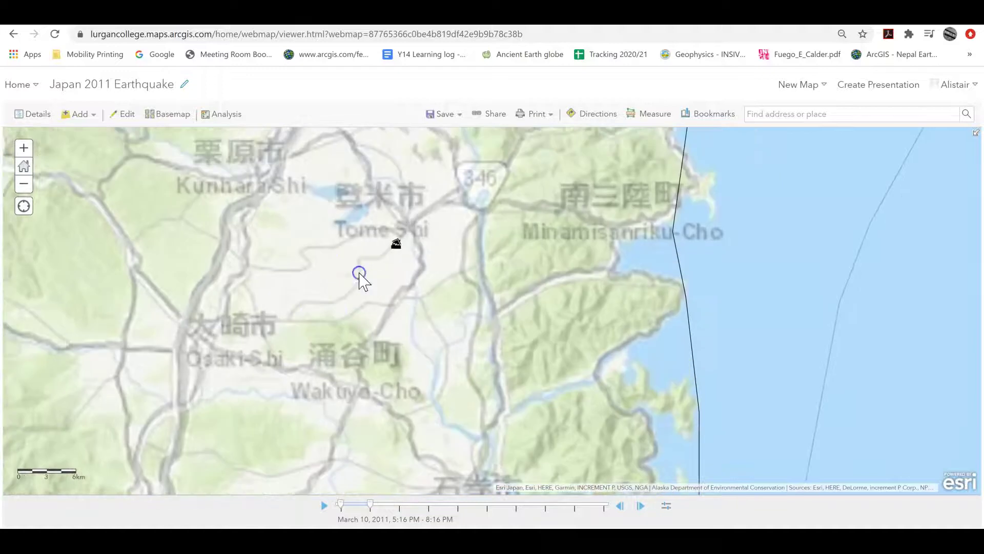
{"action": "scroll", "coordinate": [395, 254], "scroll_direction": "down", "scroll_amount": 1}
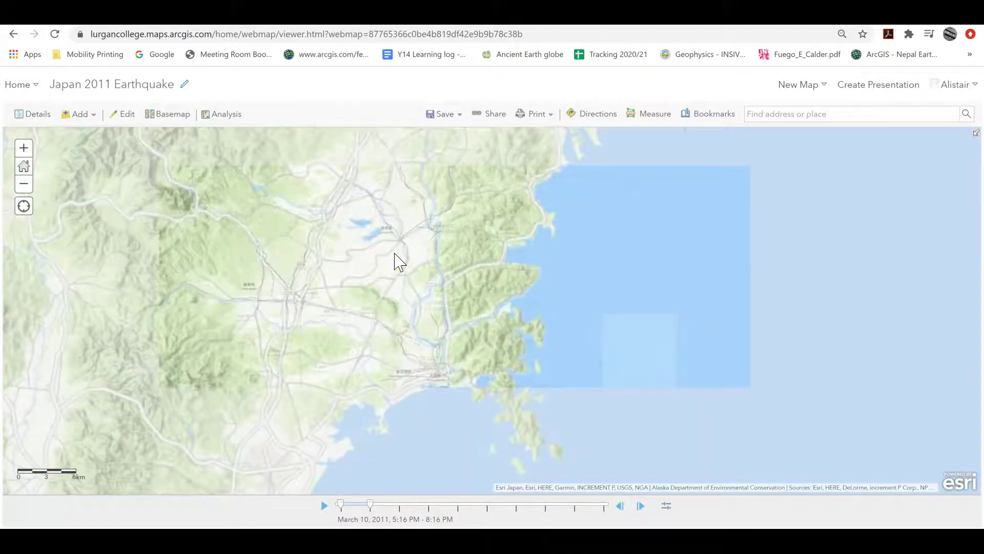
{"action": "scroll", "coordinate": [394, 253], "scroll_direction": "down", "scroll_amount": 3}
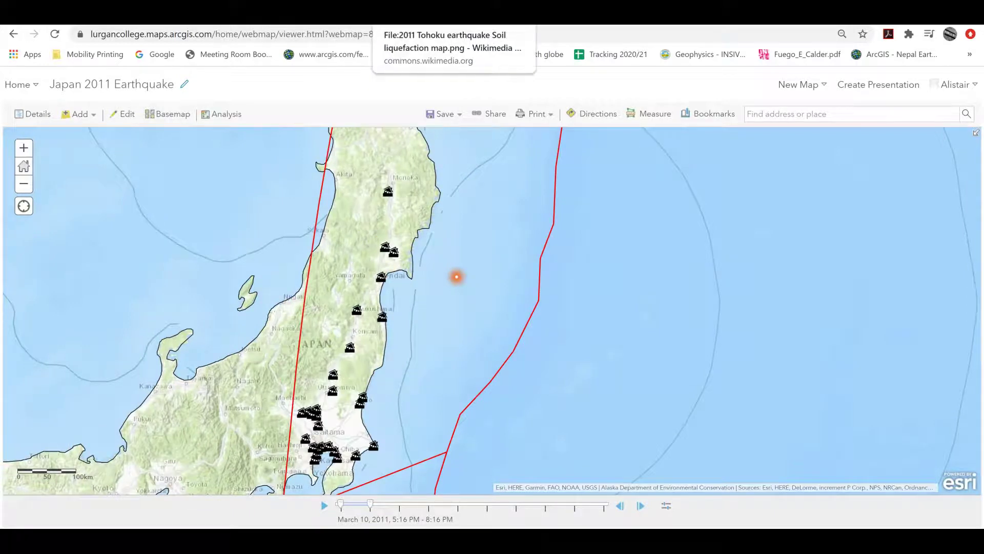
Check the liquefaction points on the Wikimedia source map, and measure the latitude and longitude of the point near Fukushima in ArcGIS, selecting the result
{"action": "left_click", "coordinate": [413, 16]}
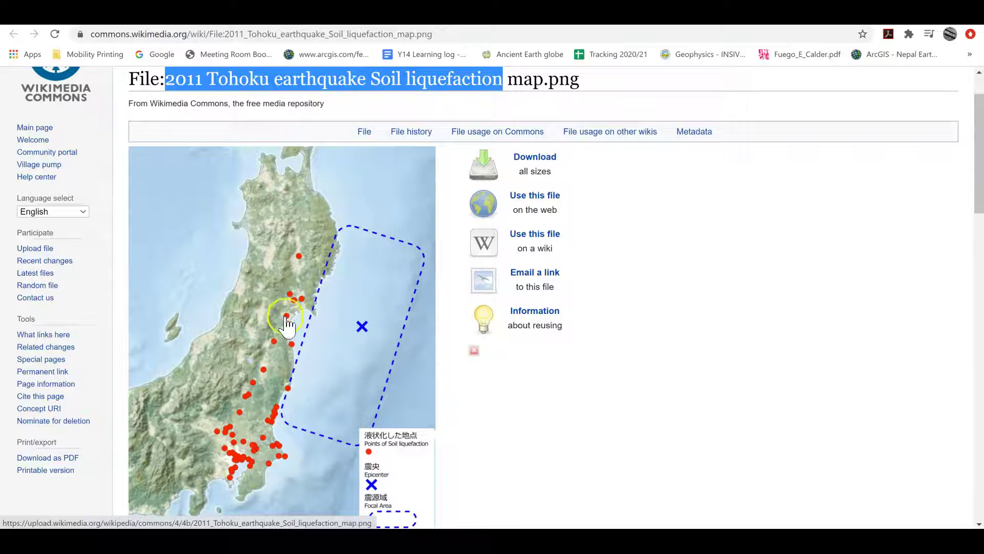
{"action": "left_click", "coordinate": [330, 18]}
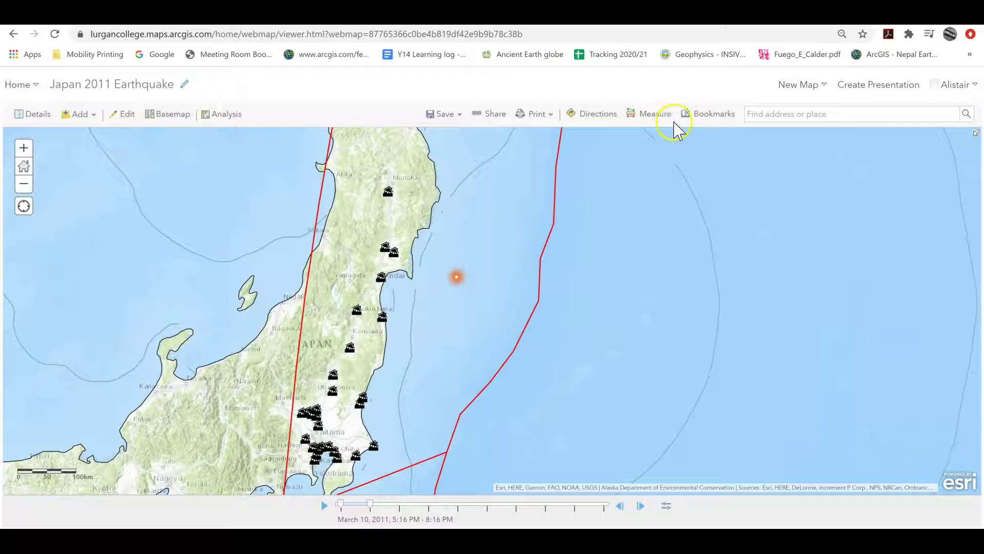
{"action": "left_click", "coordinate": [655, 115]}
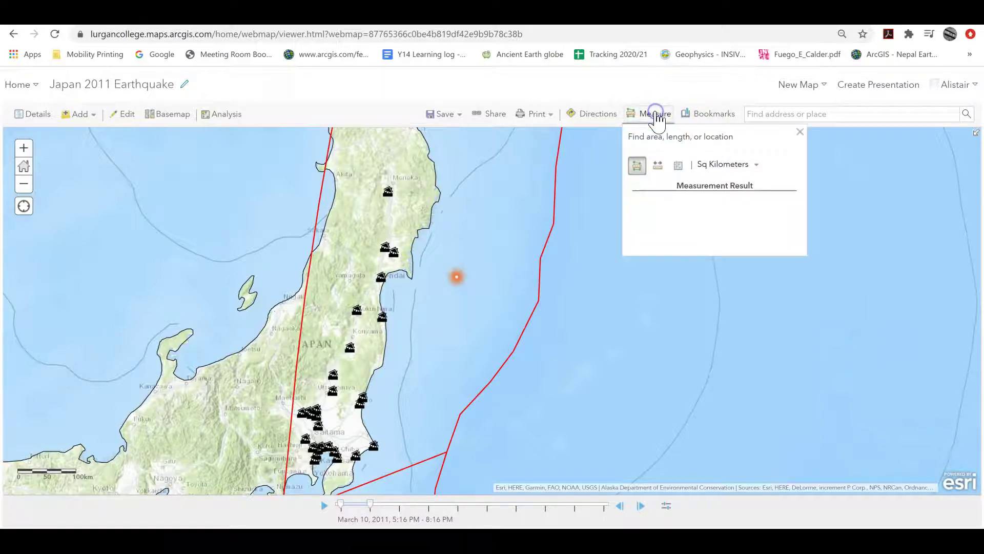
{"action": "left_click", "coordinate": [678, 165]}
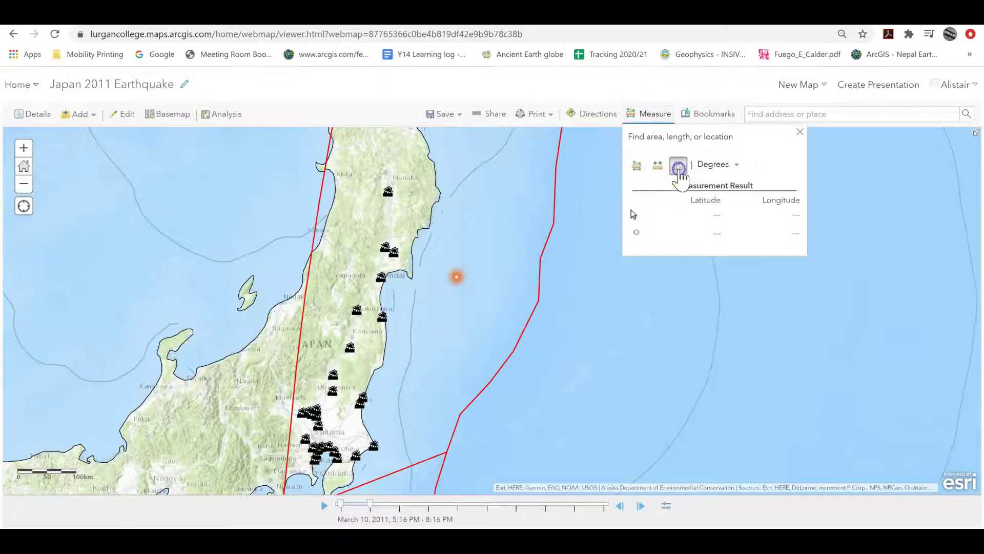
{"action": "left_click", "coordinate": [358, 315]}
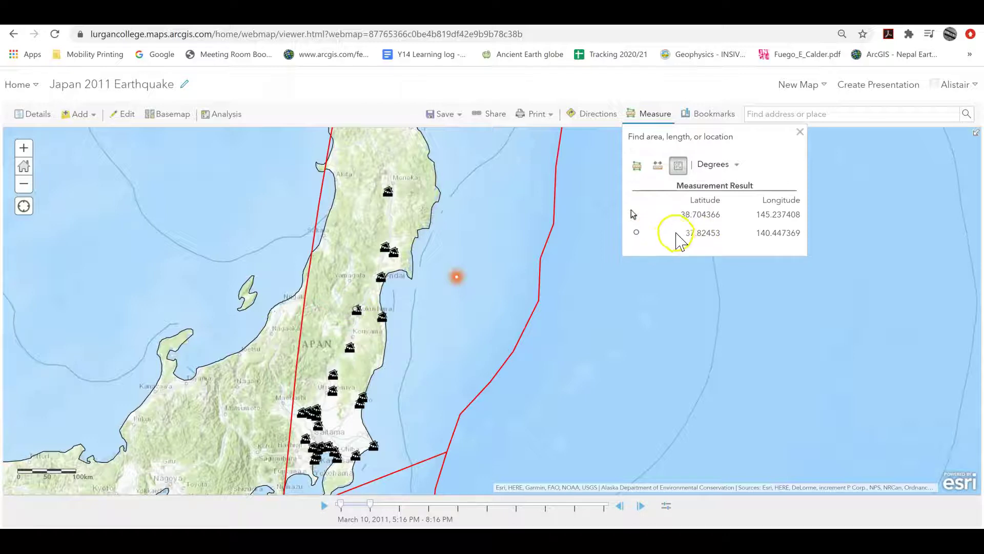
{"action": "left_click_drag", "start_coordinate": [688, 235], "coordinate": [803, 235]}
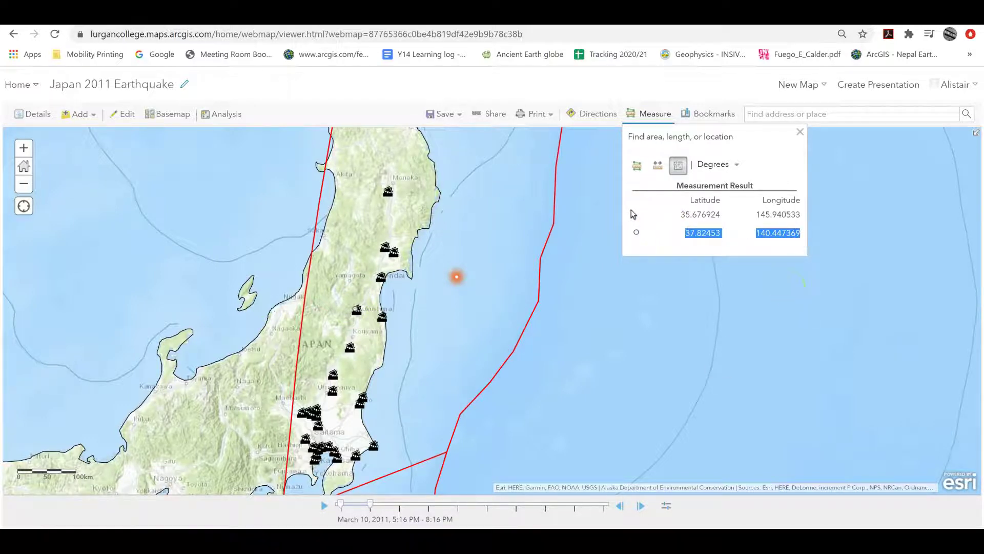
Review the latitude and longitude columns in the soil liquefaction workbook in Excel, and view the options for adding a layer in ArcGIS
{"action": "mouse_move", "coordinate": [631, 541]}
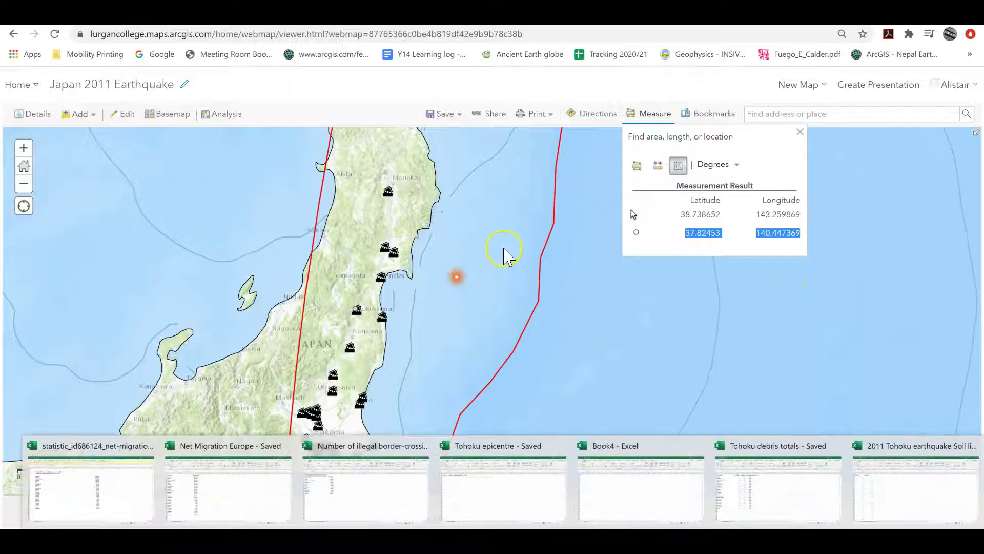
{"action": "key", "text": "alt+Tab"}
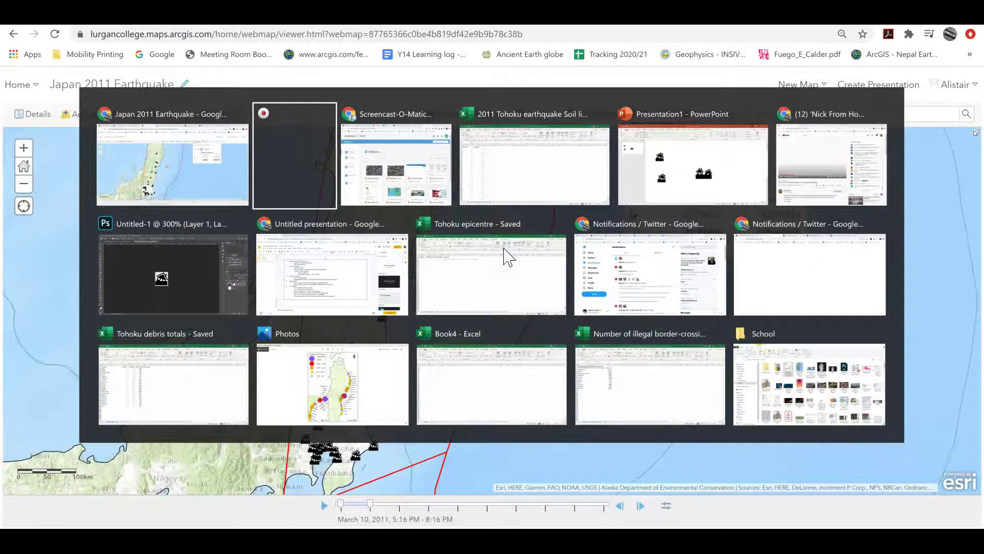
{"action": "left_click", "coordinate": [507, 257]}
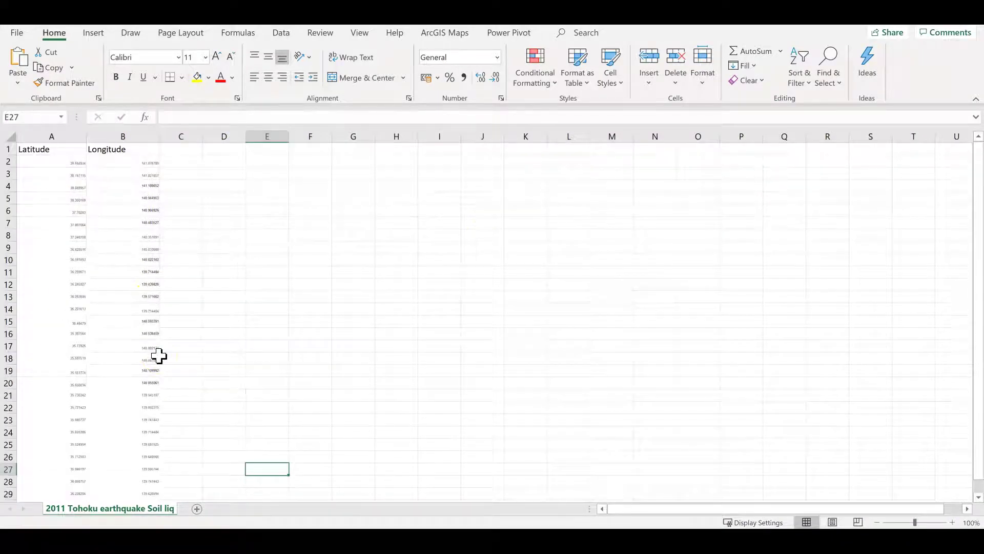
{"action": "key", "text": "alt+Tab"}
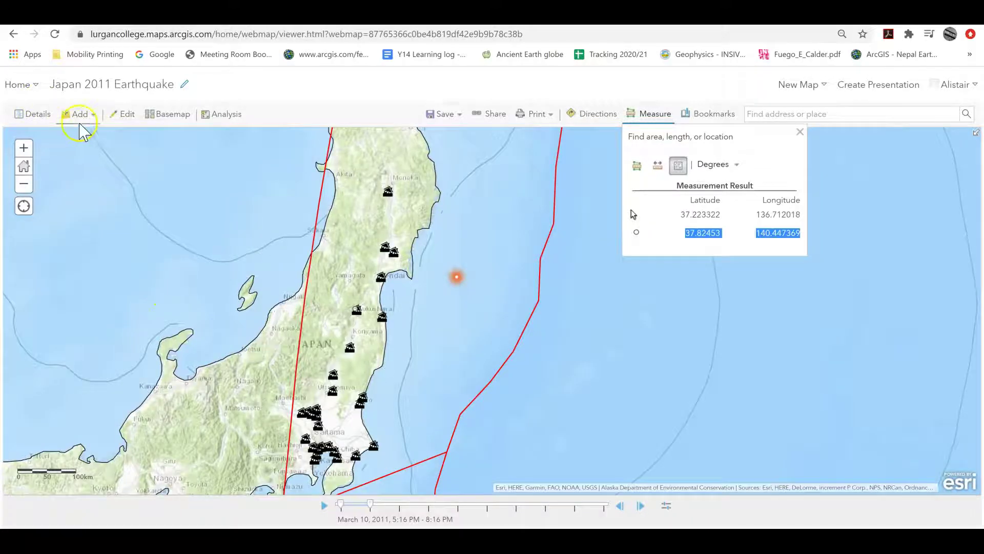
{"action": "left_click", "coordinate": [78, 114]}
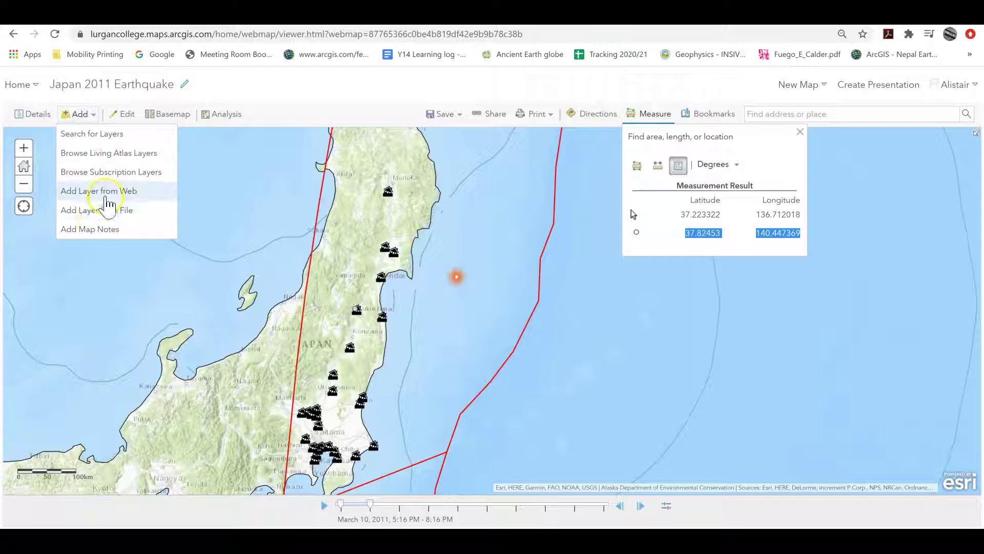
{"action": "left_click", "coordinate": [447, 354]}
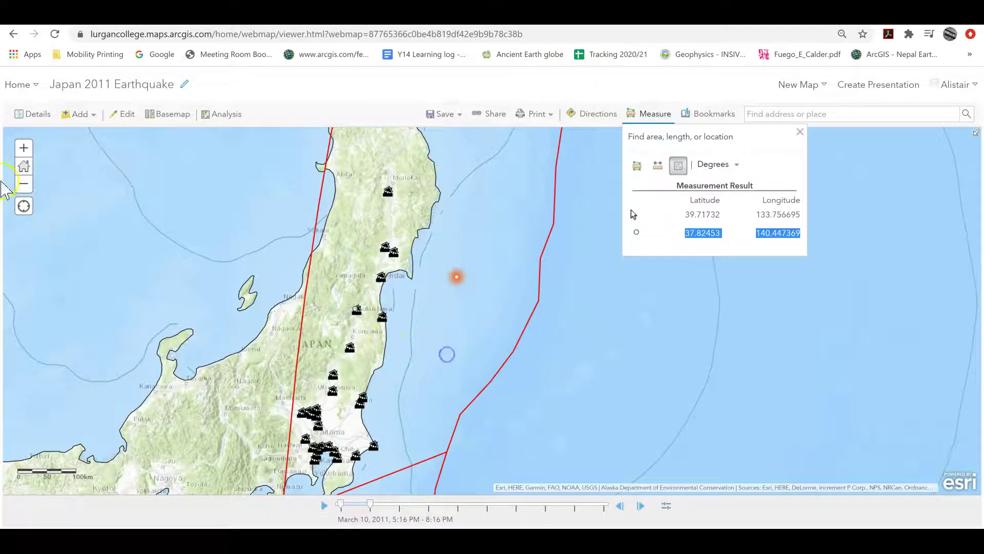
Open the single-symbol location style options of the 2011 Tohoku earthquake Soil liquefaction layer
{"action": "left_click", "coordinate": [39, 116]}
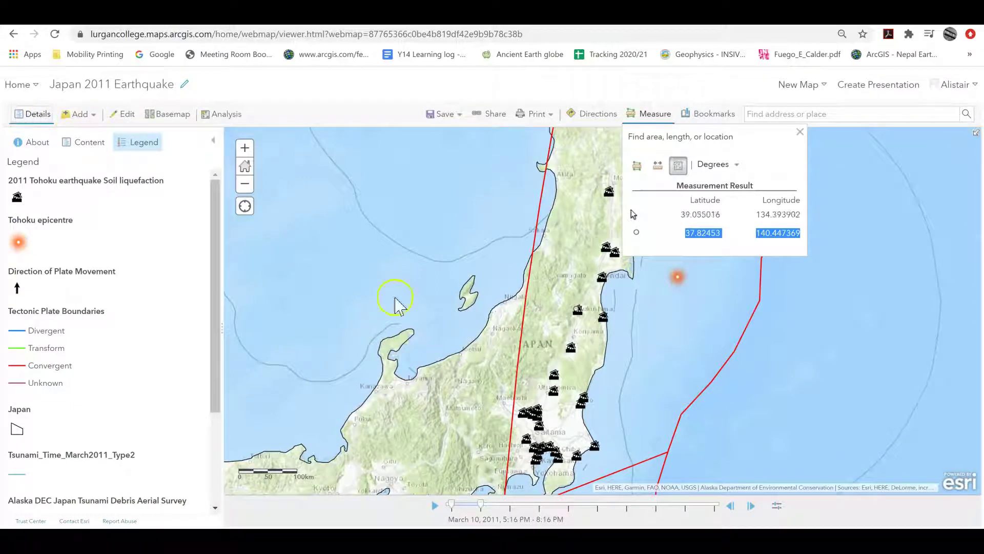
{"action": "left_click_drag", "start_coordinate": [577, 338], "coordinate": [472, 334]}
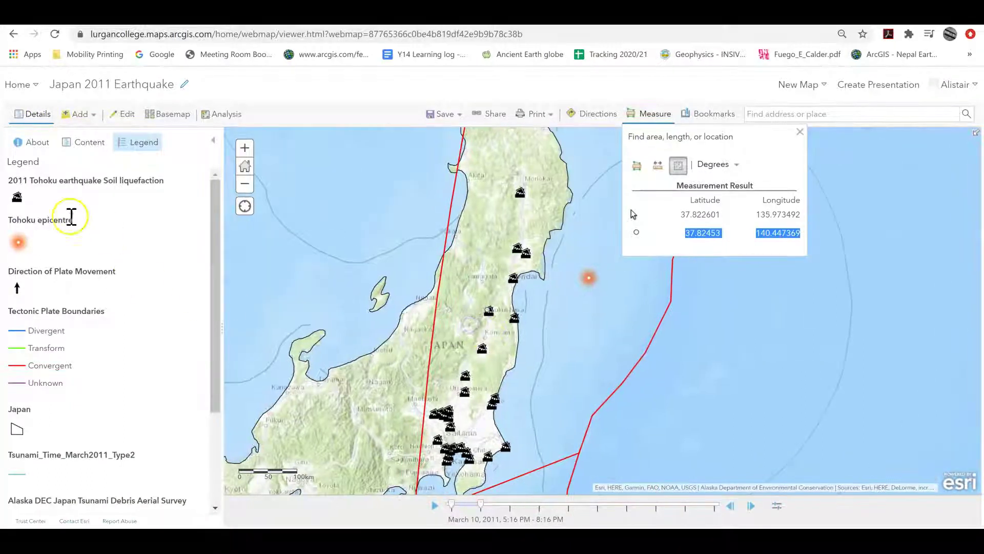
{"action": "left_click", "coordinate": [88, 143]}
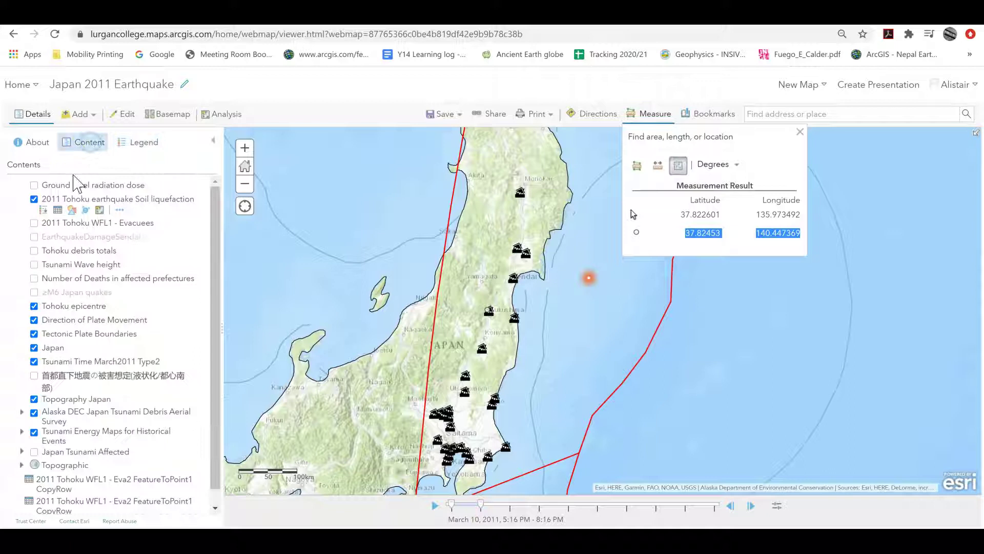
{"action": "left_click", "coordinate": [72, 210]}
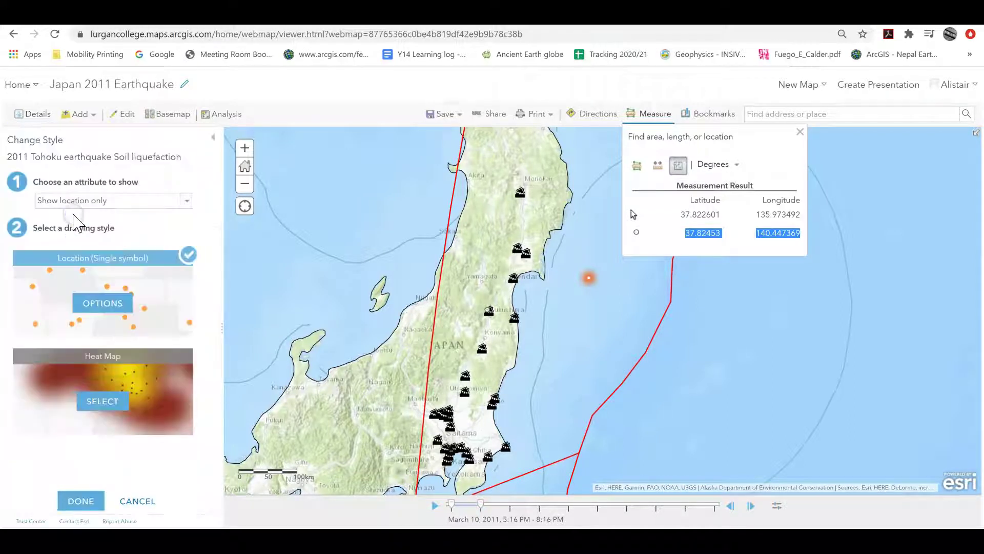
{"action": "left_click", "coordinate": [103, 303]}
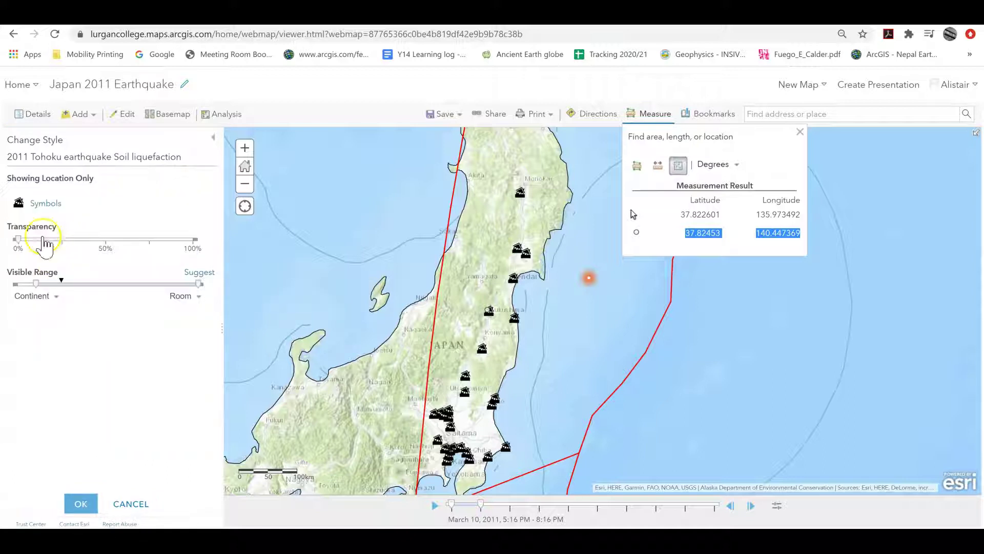
Browse the Disasters category in the liquefaction layer's symbol settings and open the entry for a custom image URL
{"action": "left_click", "coordinate": [46, 203]}
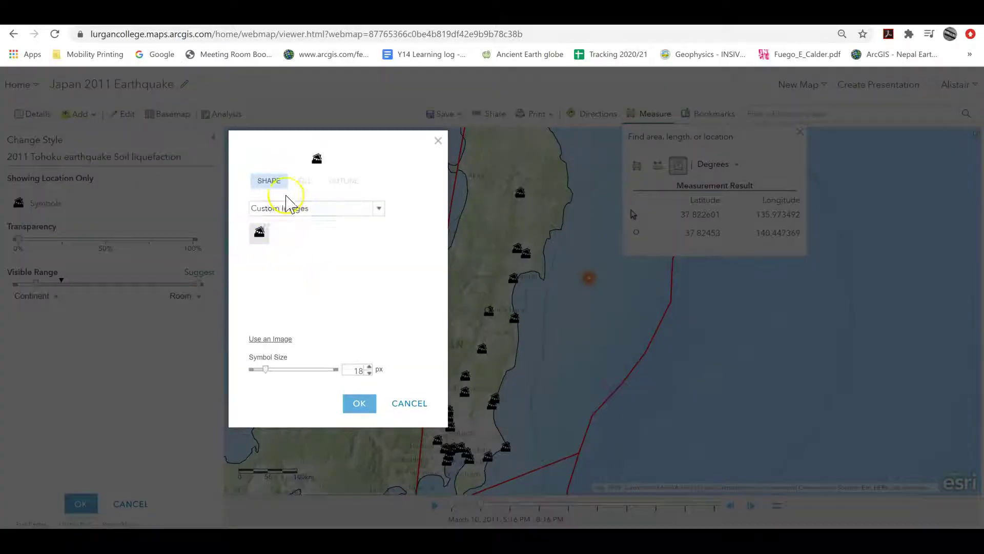
{"action": "left_click", "coordinate": [380, 210]}
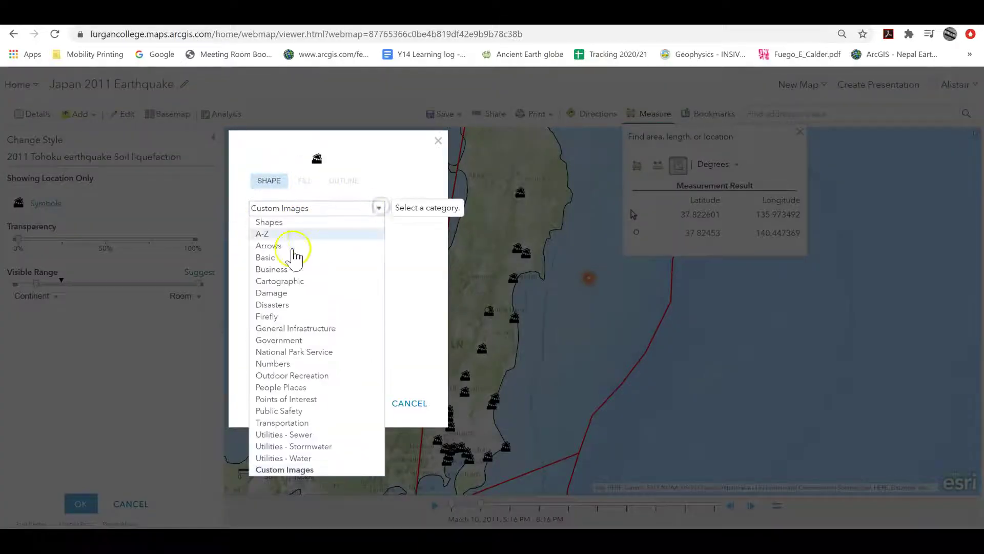
{"action": "left_click", "coordinate": [281, 310]}
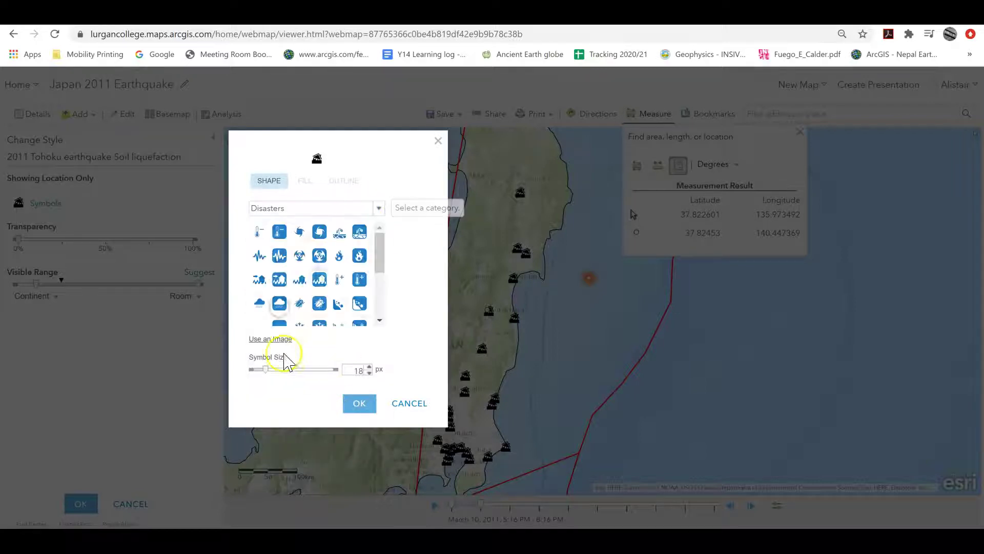
{"action": "left_click", "coordinate": [275, 339]}
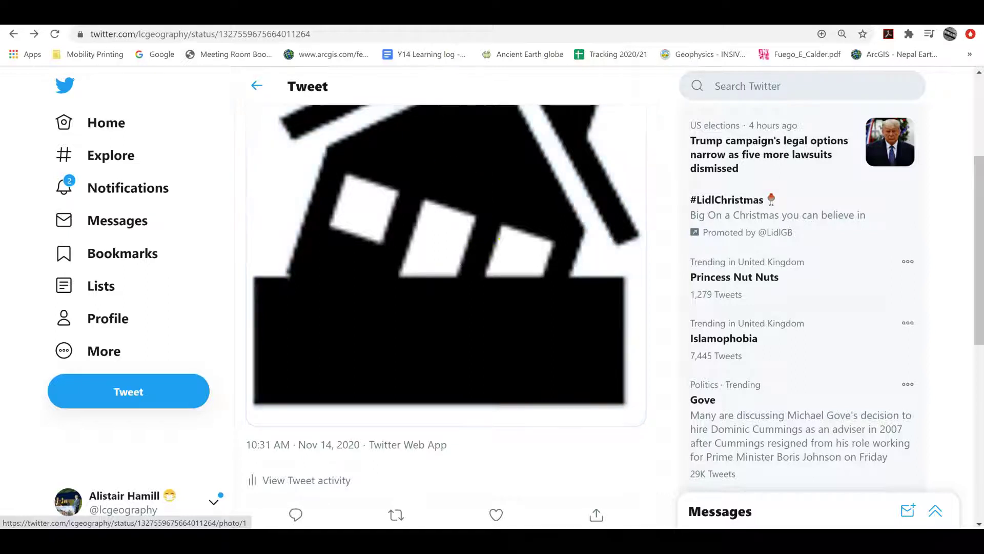
Copy the image address of the collapsed-building icon from the tweet and try to use it as the liquefaction layer's custom symbol
{"action": "right_click", "coordinate": [418, 157]}
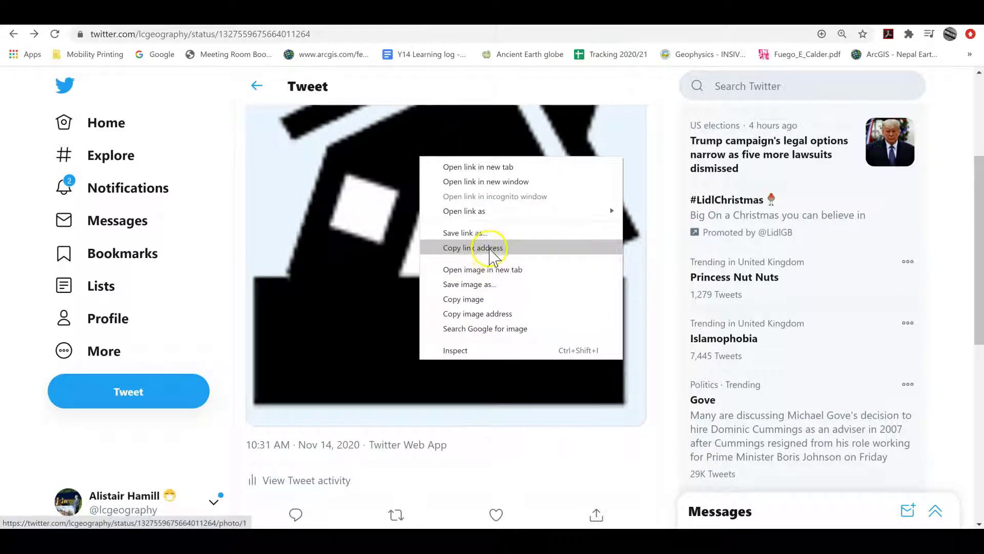
{"action": "left_click", "coordinate": [488, 314]}
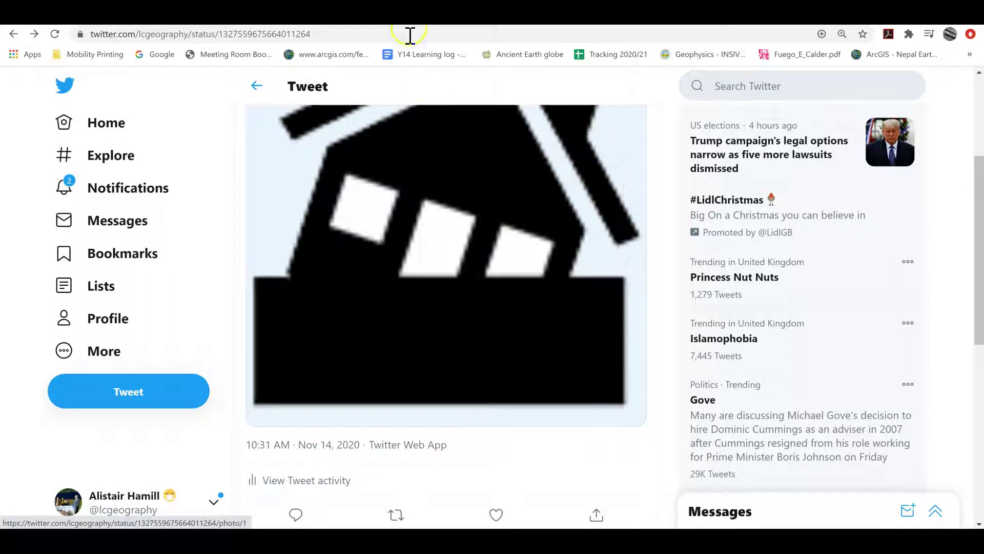
{"action": "left_click", "coordinate": [341, 16]}
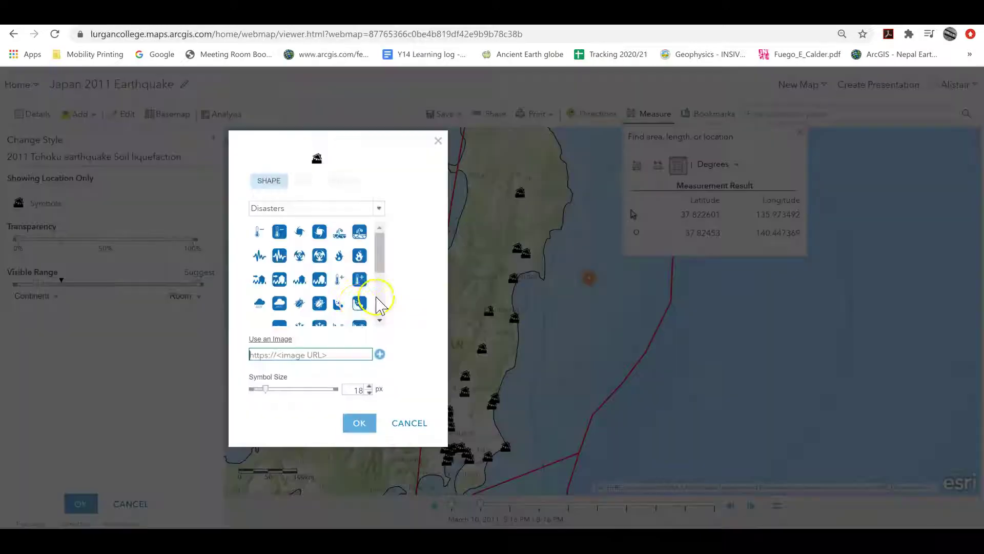
{"action": "key", "text": "ctrl+v"}
{"action": "left_click", "coordinate": [380, 355]}
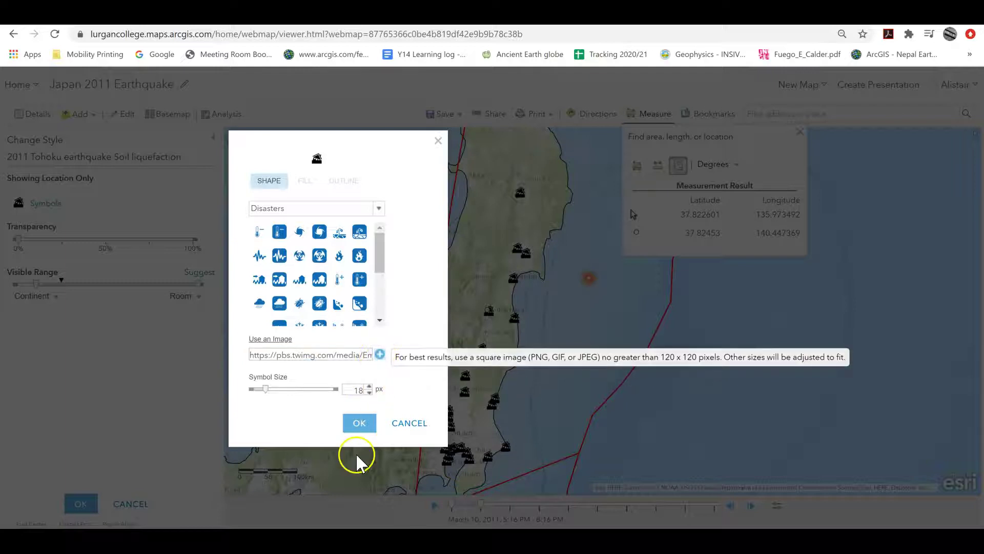
{"action": "left_click", "coordinate": [360, 424]}
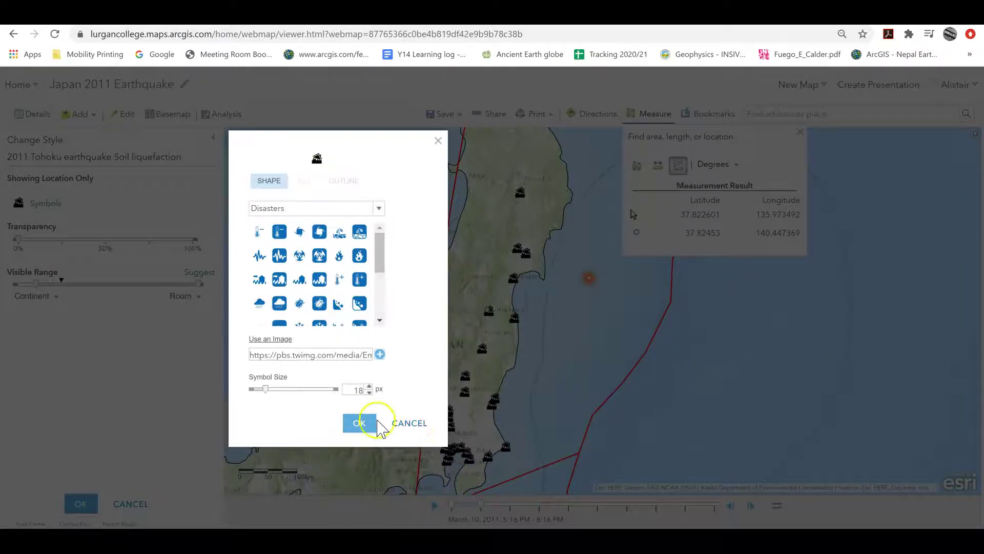
{"action": "left_click", "coordinate": [414, 423]}
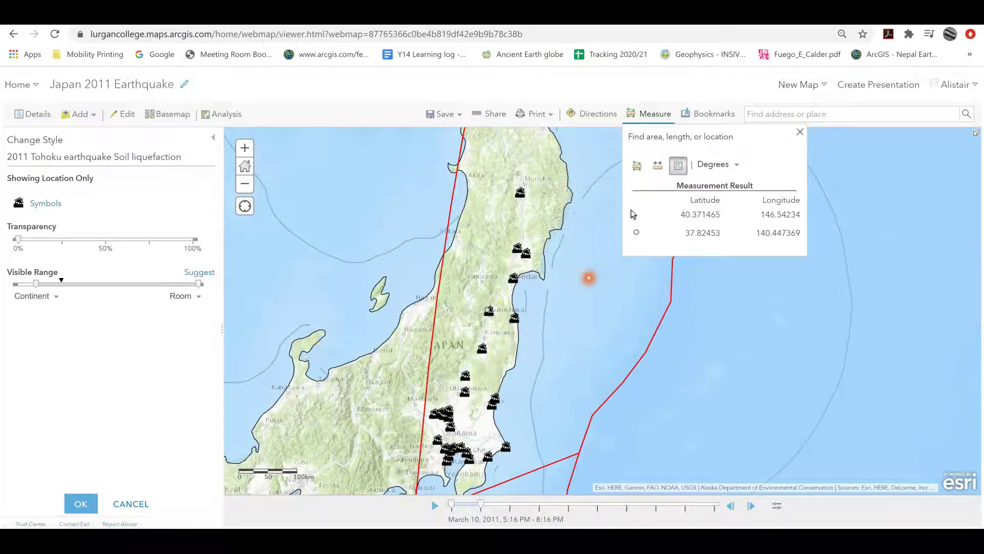
Compare the red liquefaction points on the Wikimedia source map with the building symbols plotted on the ArcGIS map
{"action": "left_click", "coordinate": [579, 14]}
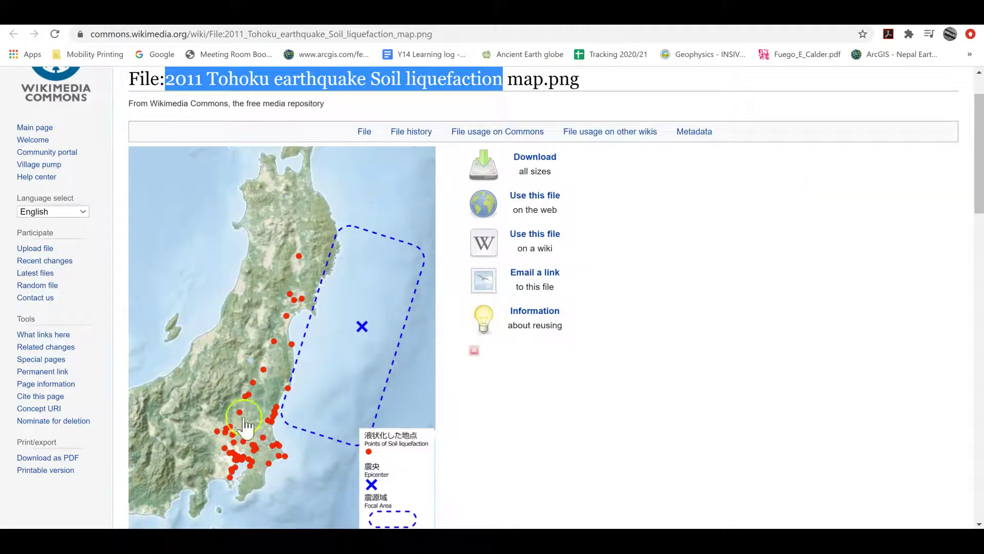
{"action": "key", "text": "ctrl+shift+Tab"}
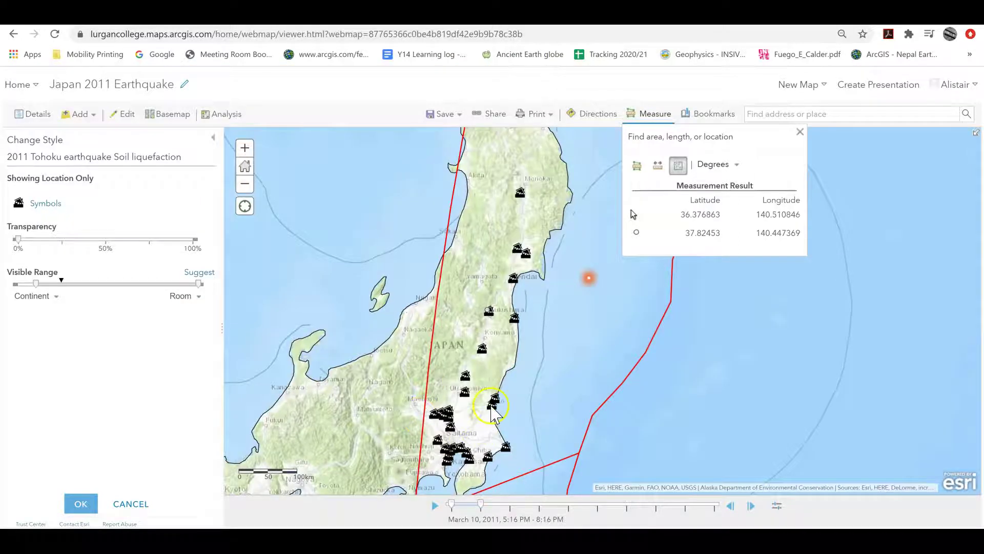
Examine the soil liquefaction symbols around Tokyo Bay and follow them north through Fukushima and past Sendai
{"action": "scroll", "coordinate": [483, 414], "scroll_direction": "up", "scroll_amount": 1}
{"action": "left_click_drag", "start_coordinate": [475, 358], "coordinate": [497, 177]}
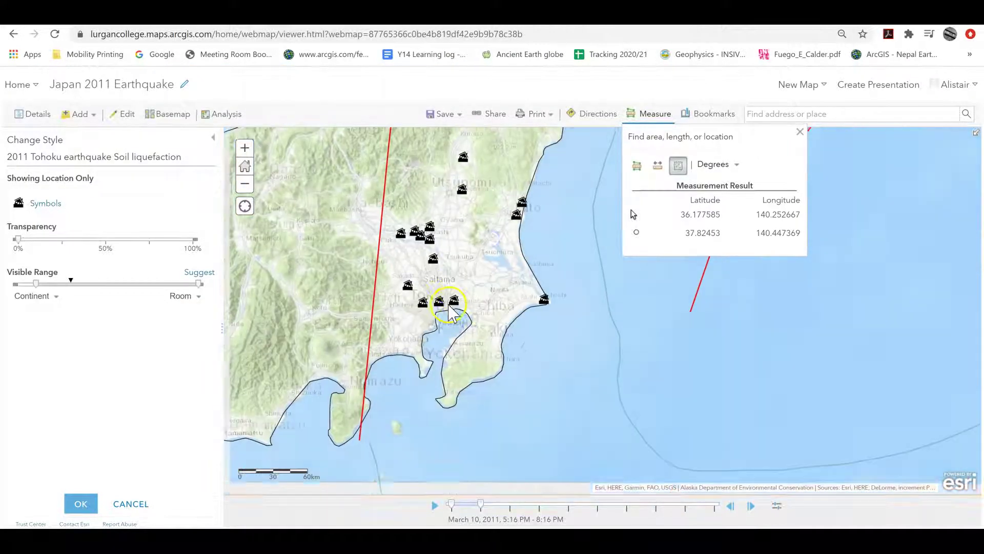
{"action": "scroll", "coordinate": [453, 273], "scroll_direction": "up", "scroll_amount": 1}
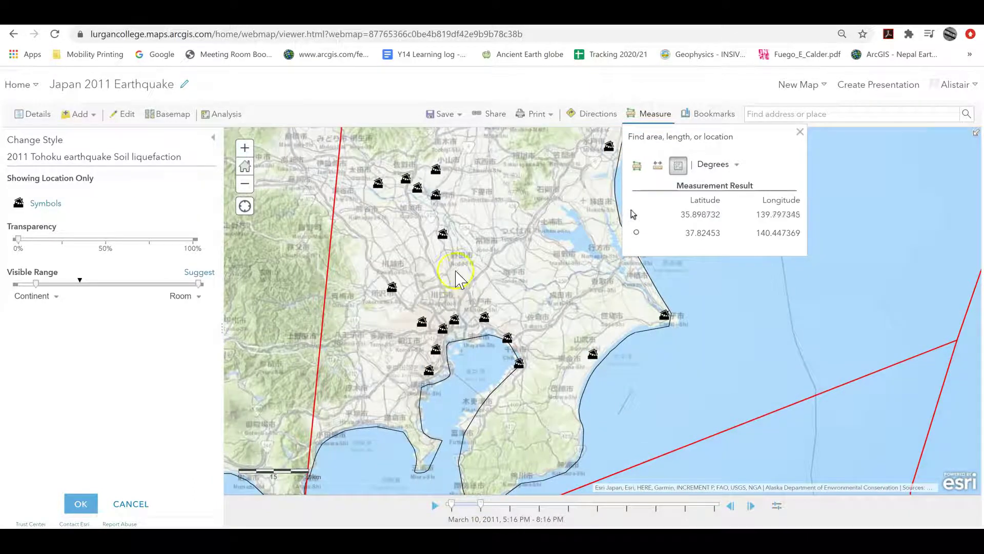
{"action": "left_click_drag", "start_coordinate": [454, 276], "coordinate": [439, 309]}
{"action": "scroll", "coordinate": [447, 282], "scroll_direction": "down", "scroll_amount": 1}
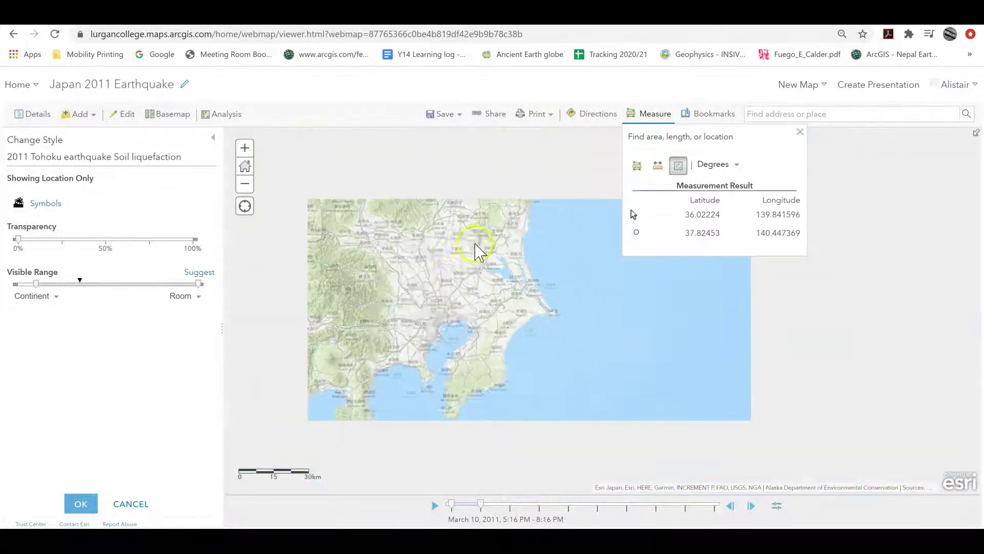
{"action": "left_click_drag", "start_coordinate": [465, 218], "coordinate": [458, 352]}
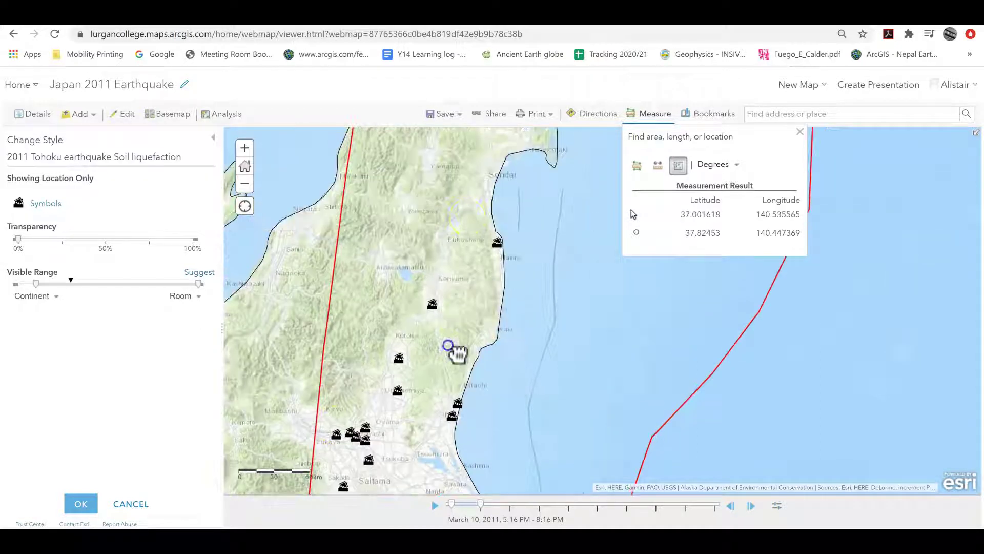
{"action": "left_click_drag", "start_coordinate": [471, 210], "coordinate": [435, 328]}
{"action": "left_click_drag", "start_coordinate": [442, 266], "coordinate": [460, 170]}
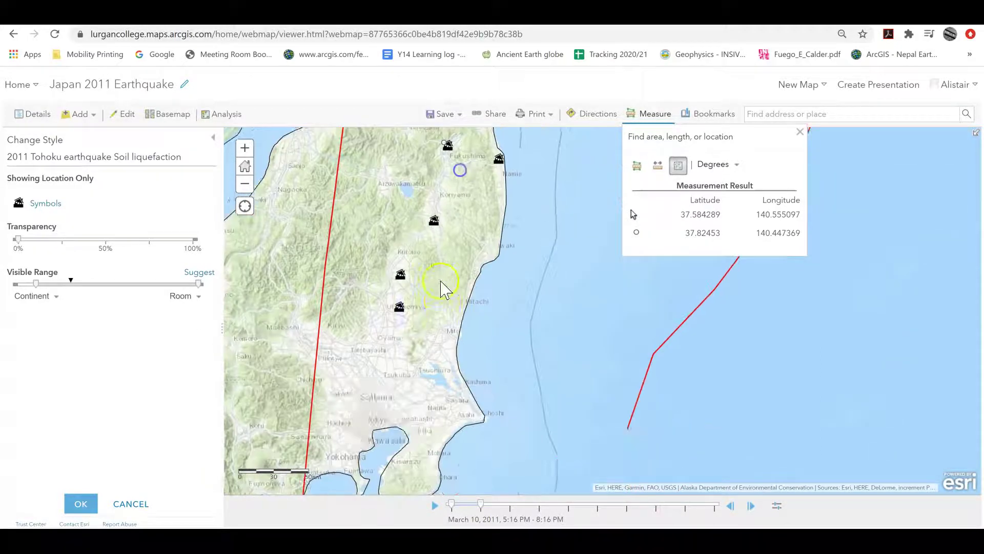
{"action": "left_click_drag", "start_coordinate": [433, 291], "coordinate": [406, 387]}
{"action": "left_click_drag", "start_coordinate": [614, 204], "coordinate": [564, 282]}
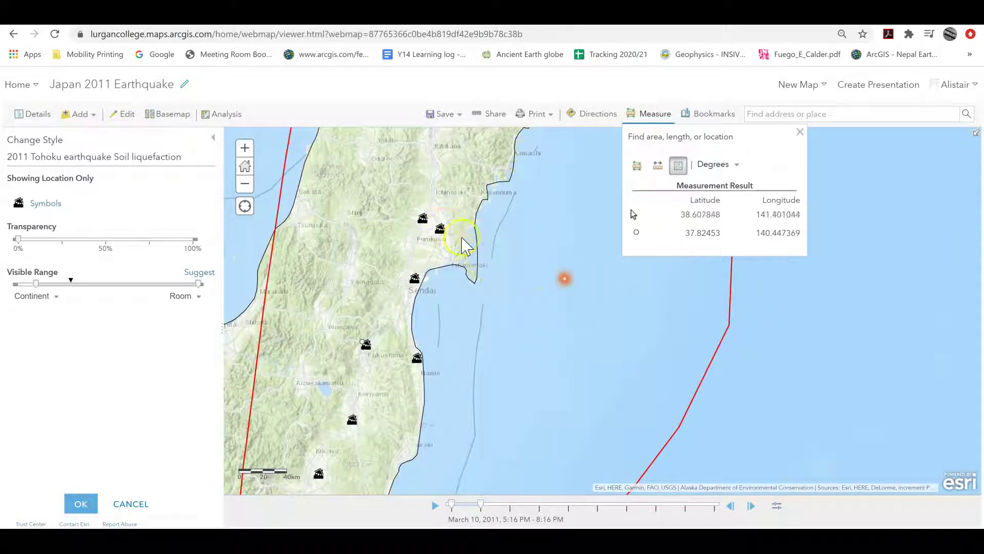
{"action": "double_click", "coordinate": [414, 249]}
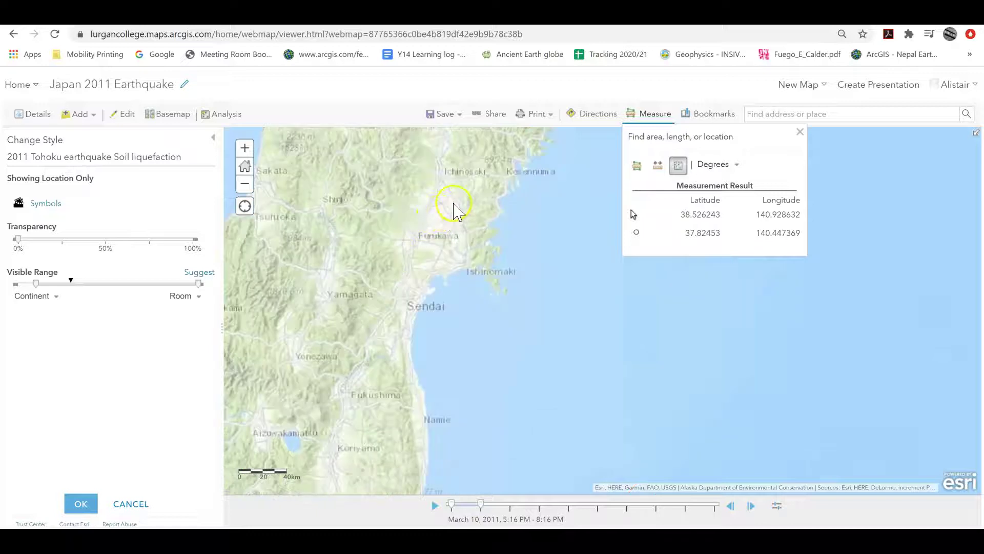
{"action": "left_click_drag", "start_coordinate": [493, 200], "coordinate": [386, 443]}
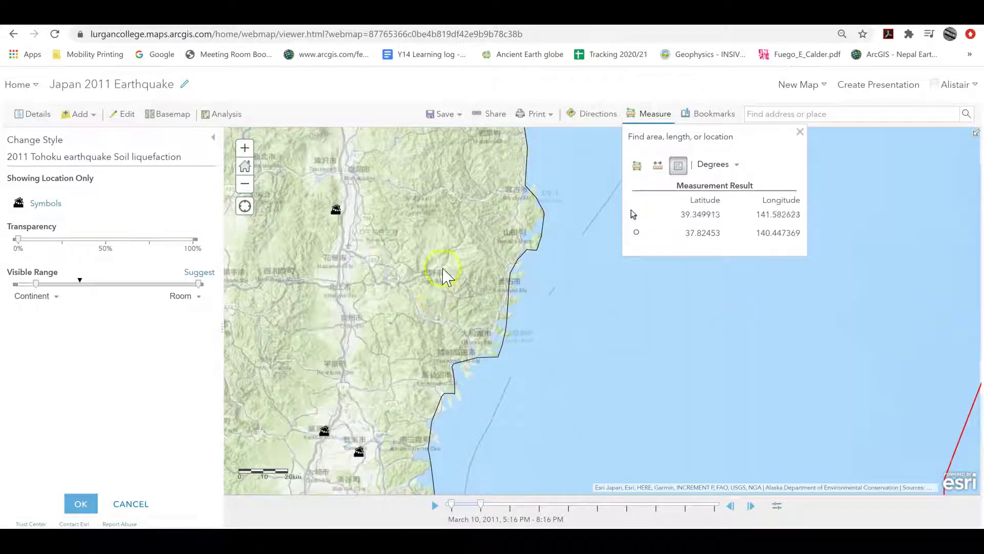
{"action": "left_click_drag", "start_coordinate": [433, 294], "coordinate": [404, 364]}
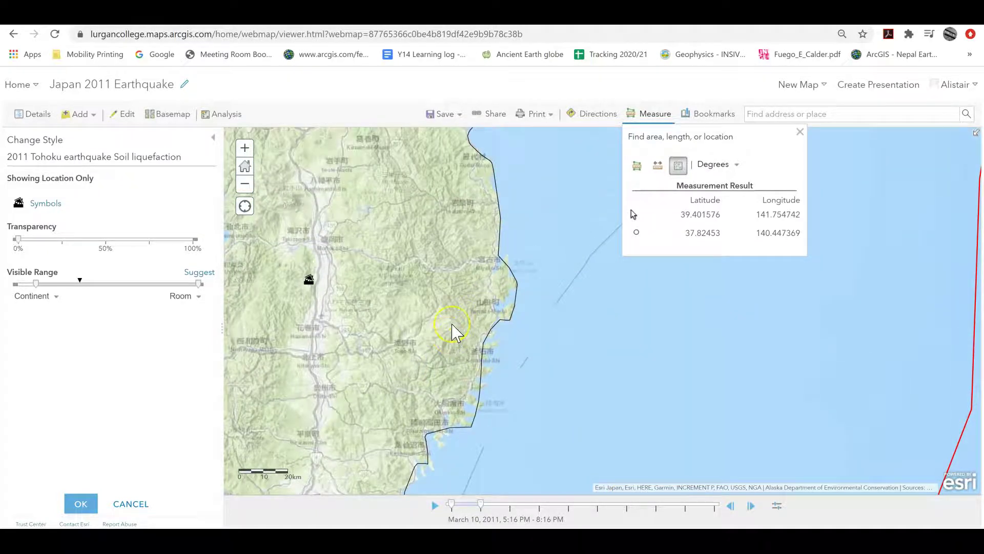
Trace the liquefaction symbols back south from the Sendai area and inspect the cluster around Tokyo Bay up close
{"action": "left_click_drag", "start_coordinate": [455, 368], "coordinate": [484, 232]}
{"action": "left_click_drag", "start_coordinate": [393, 414], "coordinate": [478, 192]}
{"action": "left_click_drag", "start_coordinate": [314, 464], "coordinate": [375, 322]}
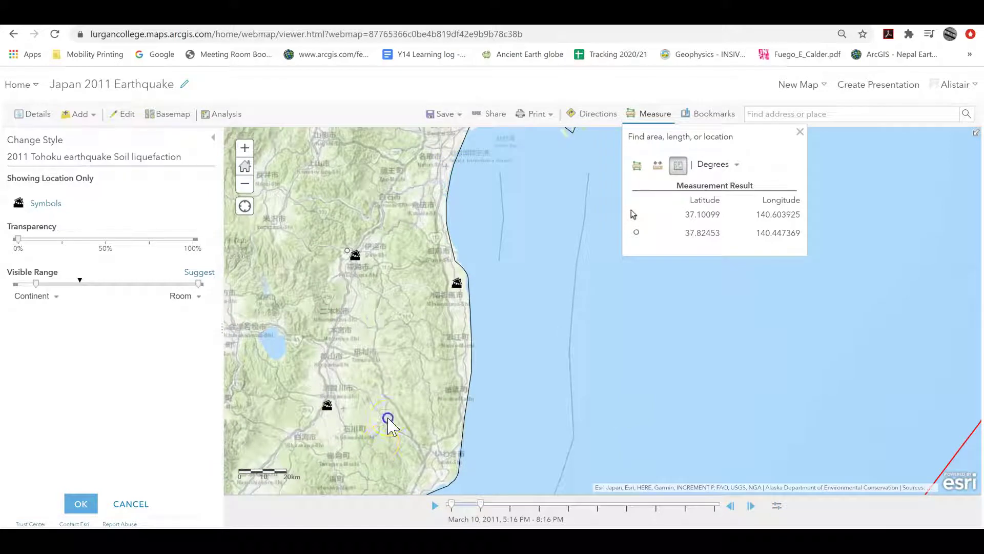
{"action": "left_click_drag", "start_coordinate": [389, 421], "coordinate": [402, 354]}
{"action": "left_click_drag", "start_coordinate": [349, 325], "coordinate": [374, 274]}
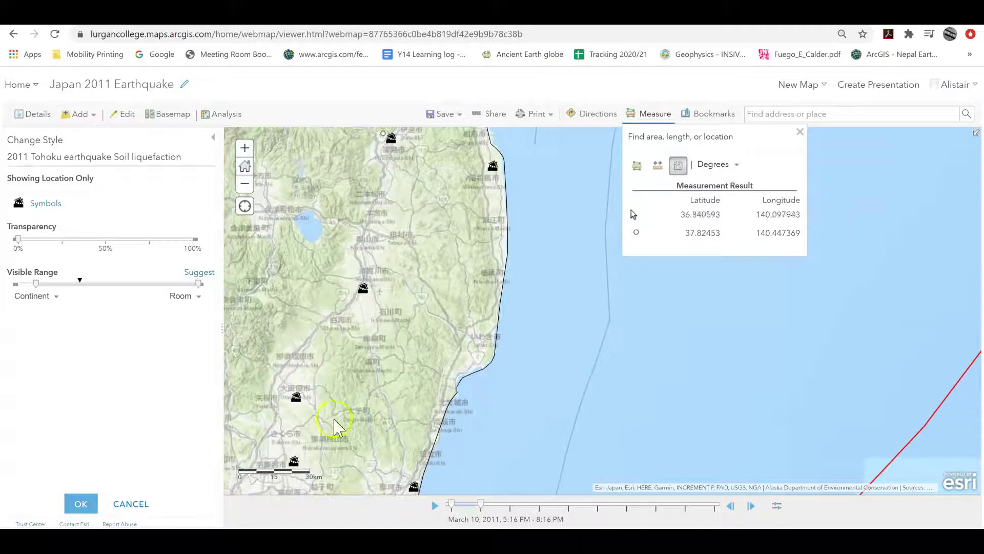
{"action": "left_click_drag", "start_coordinate": [338, 428], "coordinate": [433, 281]}
{"action": "left_click_drag", "start_coordinate": [370, 459], "coordinate": [402, 283]}
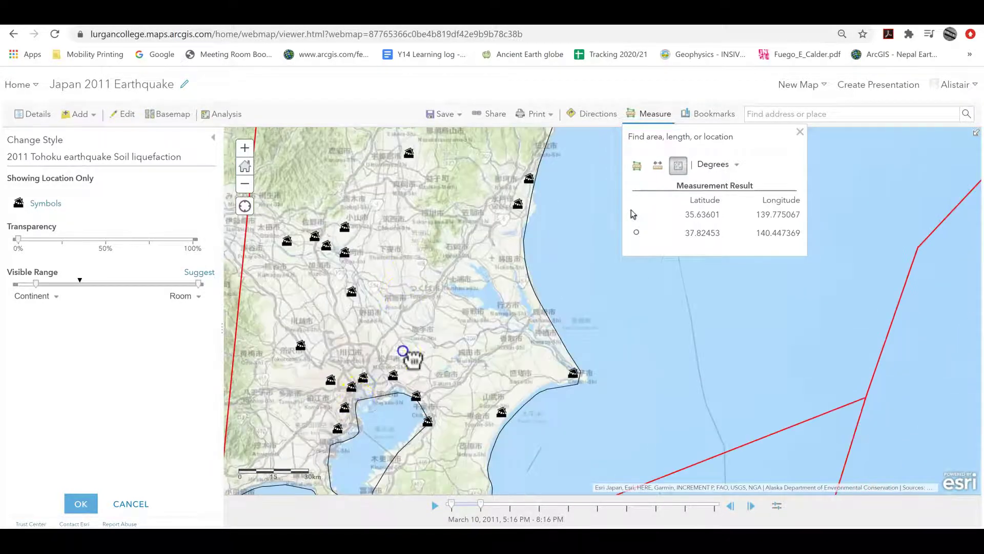
{"action": "scroll", "coordinate": [407, 351], "scroll_direction": "up", "scroll_amount": 2}
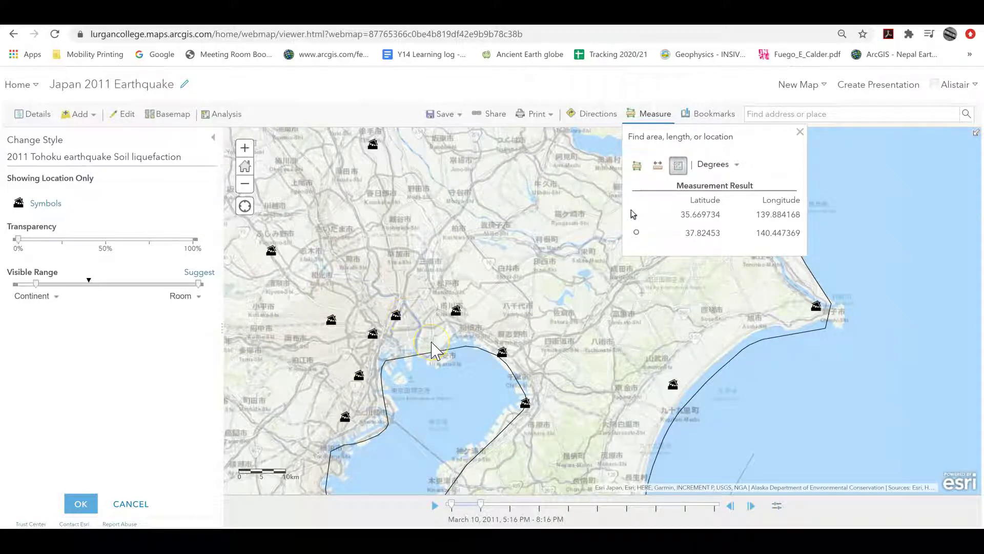
{"action": "scroll", "coordinate": [433, 349], "scroll_direction": "down", "scroll_amount": 3}
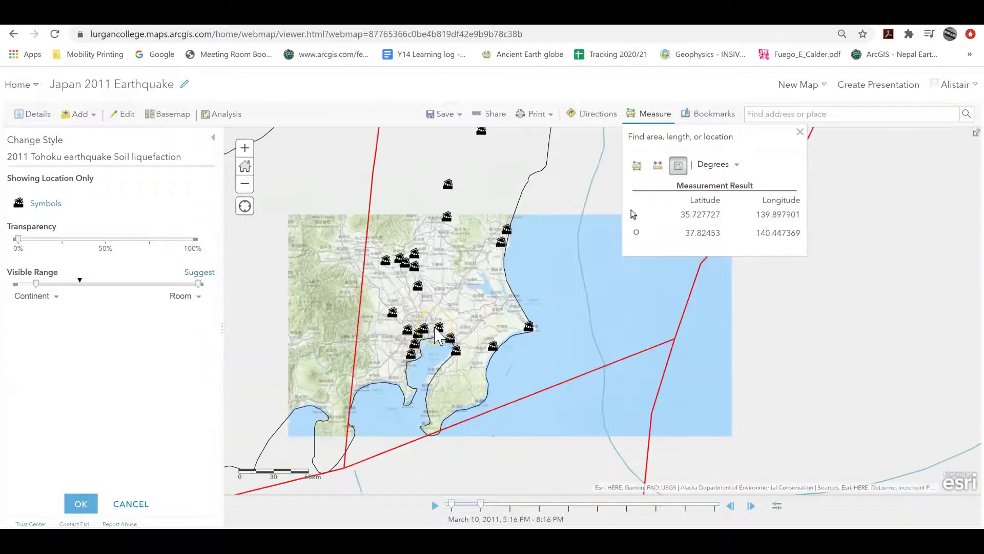
{"action": "left_click_drag", "start_coordinate": [469, 262], "coordinate": [433, 356]}
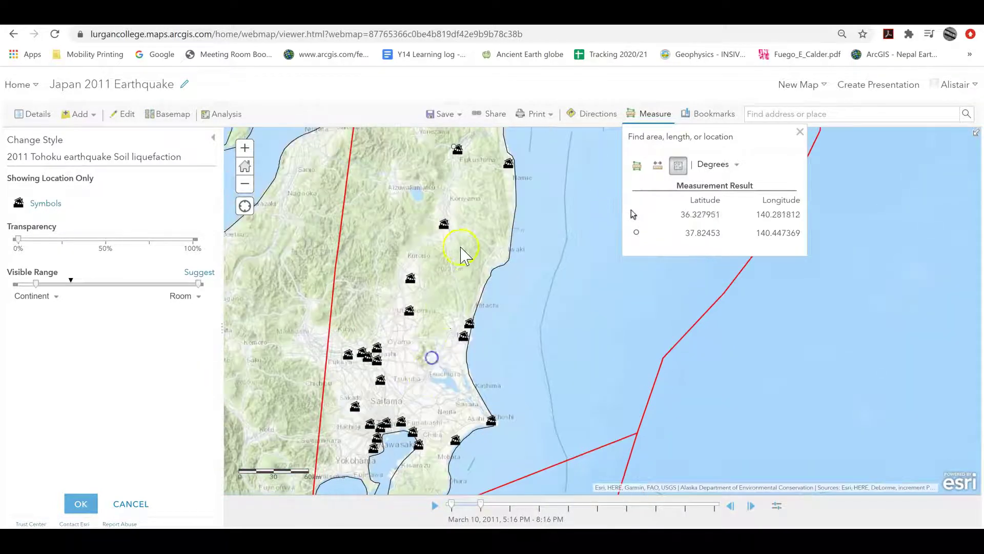
{"action": "left_click_drag", "start_coordinate": [468, 241], "coordinate": [459, 297]}
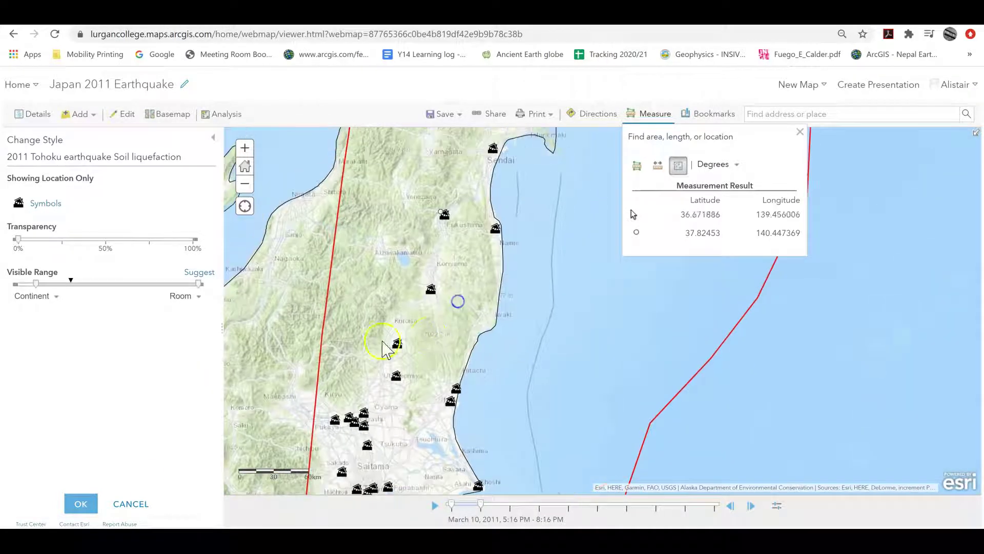
Exit the liquefaction layer's style settings without saving and turn on the Tsunami Wave height layer
{"action": "left_click", "coordinate": [119, 500]}
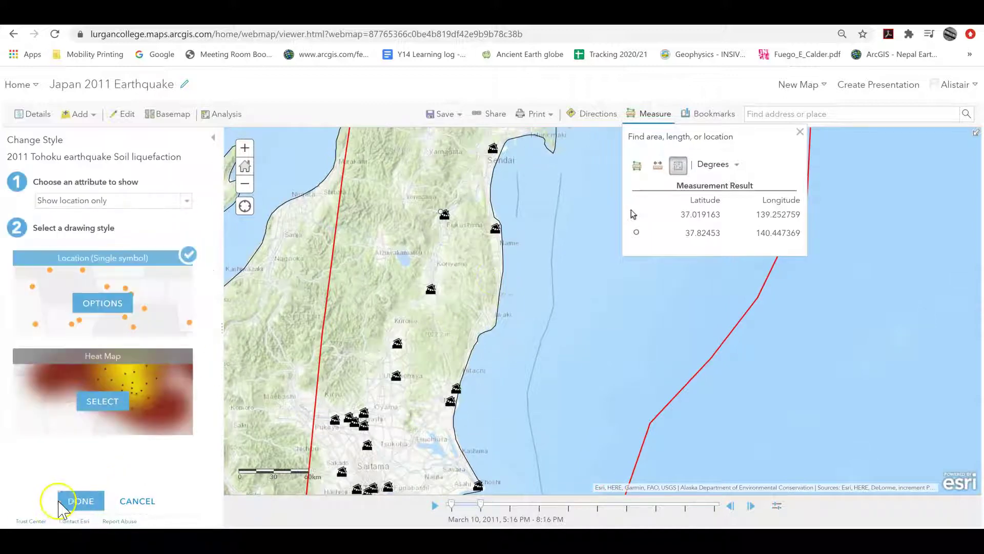
{"action": "left_click", "coordinate": [134, 500]}
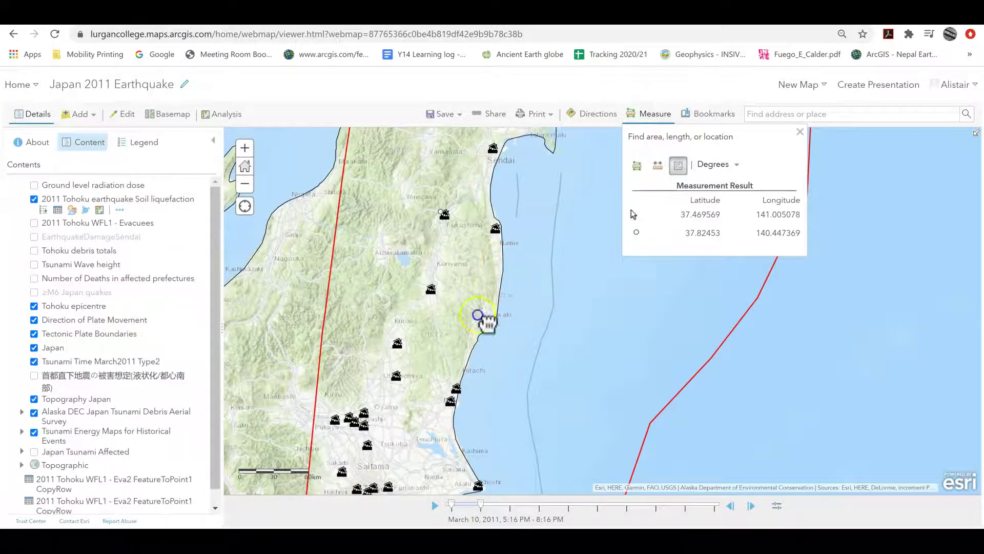
{"action": "left_click_drag", "start_coordinate": [502, 254], "coordinate": [476, 328]}
{"action": "scroll", "coordinate": [476, 328], "scroll_direction": "down", "scroll_amount": 1}
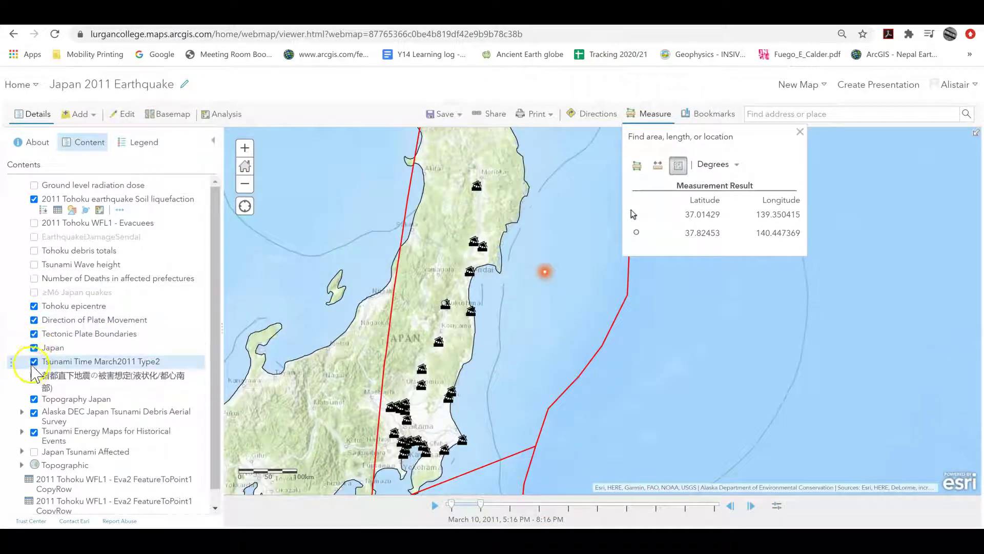
{"action": "left_click", "coordinate": [34, 265]}
Compare the tsunami wave height points along Japan's northeast coast with the liquefaction symbols, looking closely at the coast north of Sendai
{"action": "mouse_move", "coordinate": [518, 329]}
{"action": "left_mouse_down"}
{"action": "mouse_move", "coordinate": [514, 343]}
{"action": "mouse_move", "coordinate": [521, 321]}
{"action": "left_mouse_up"}
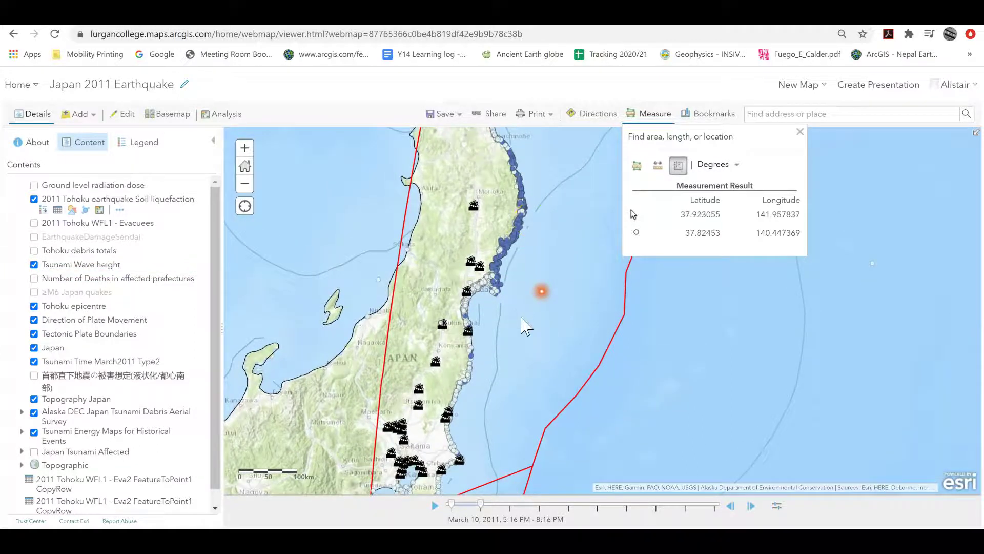
{"action": "left_click_drag", "start_coordinate": [483, 380], "coordinate": [486, 378]}
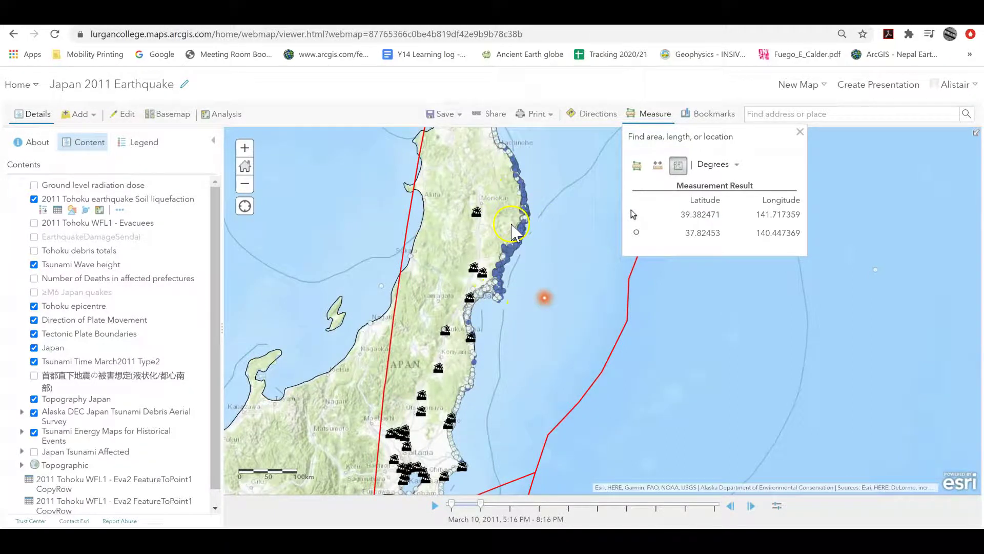
{"action": "left_click_drag", "start_coordinate": [491, 420], "coordinate": [503, 334]}
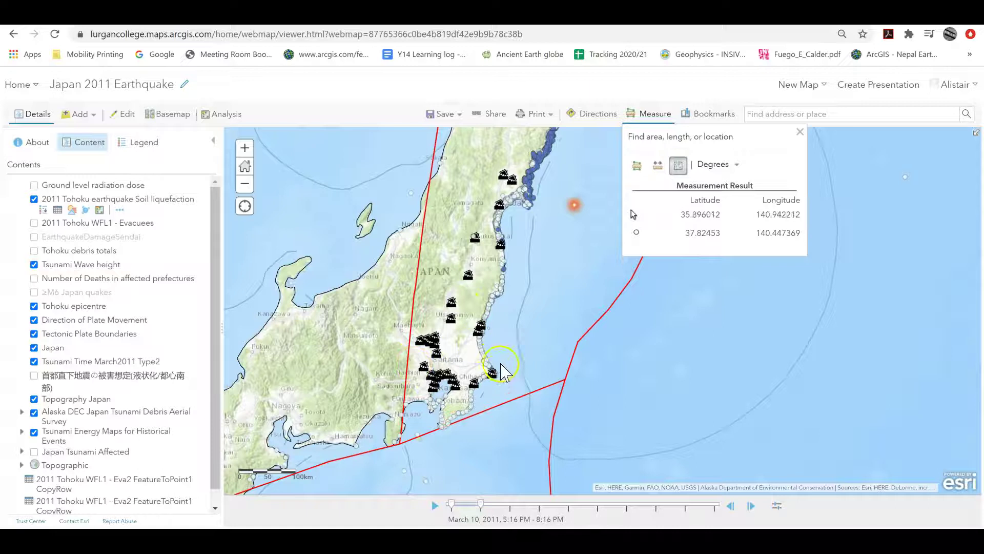
{"action": "left_click_drag", "start_coordinate": [534, 339], "coordinate": [501, 368]}
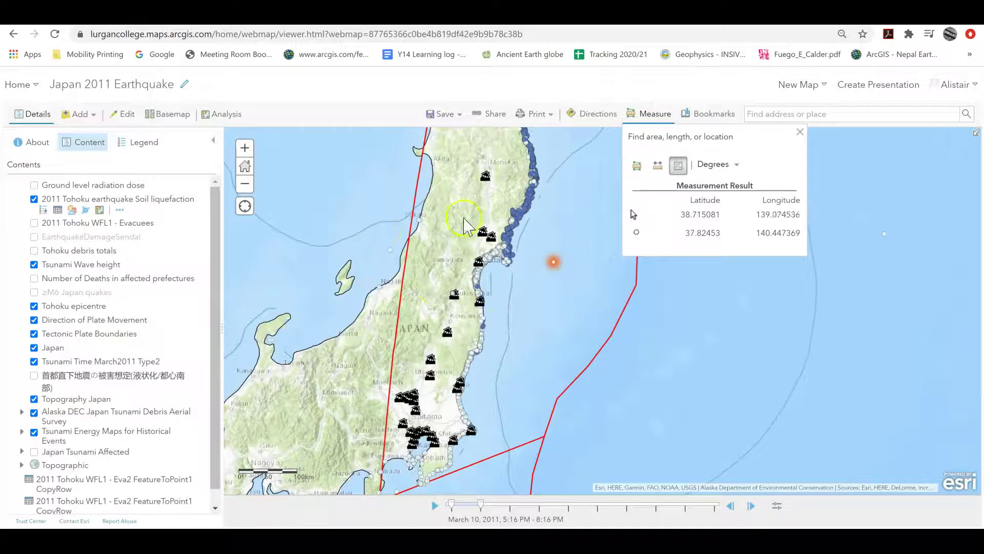
{"action": "scroll", "coordinate": [540, 241], "scroll_direction": "up", "scroll_amount": 2}
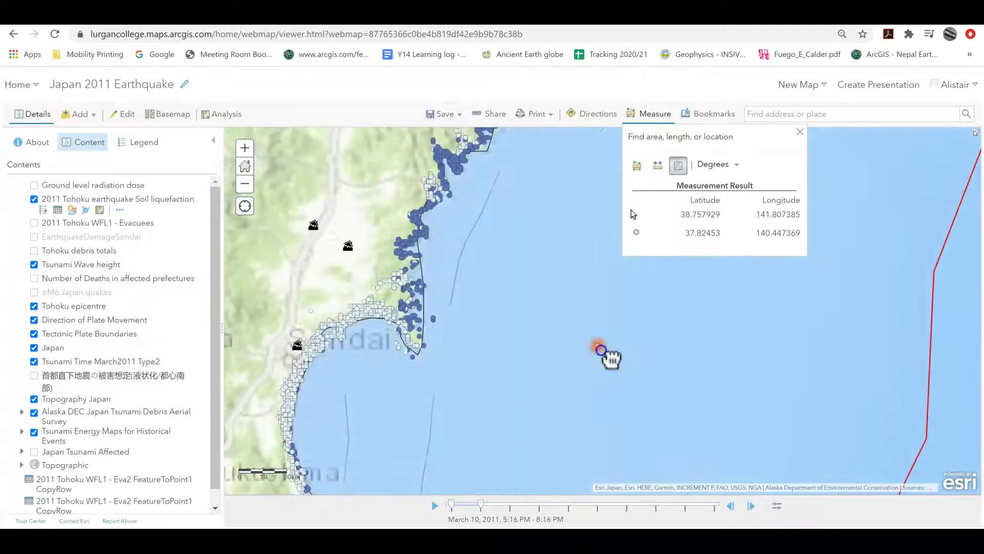
{"action": "scroll", "coordinate": [604, 336], "scroll_direction": "up", "scroll_amount": 3}
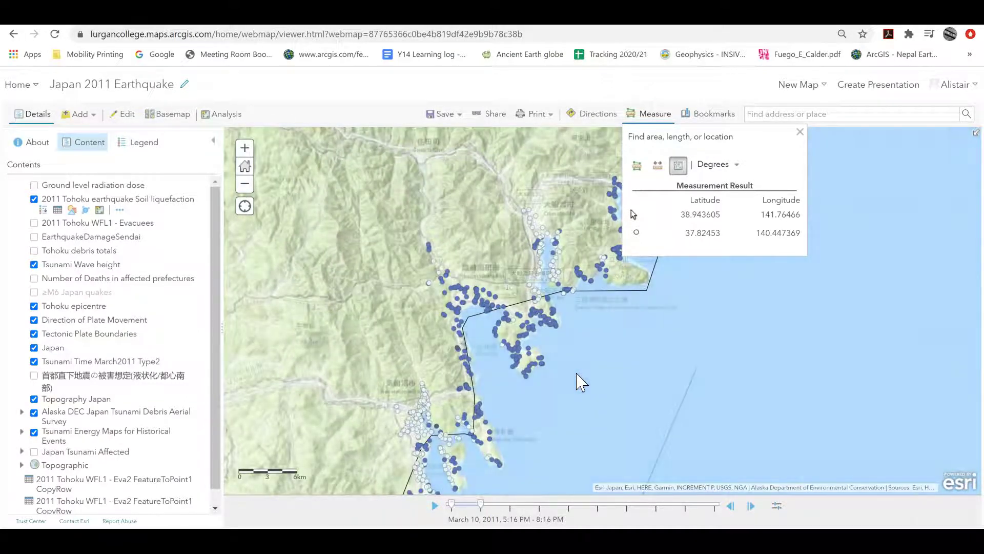
{"action": "scroll", "coordinate": [541, 375], "scroll_direction": "down", "scroll_amount": 1}
{"action": "scroll", "coordinate": [542, 382], "scroll_direction": "down", "scroll_amount": 2}
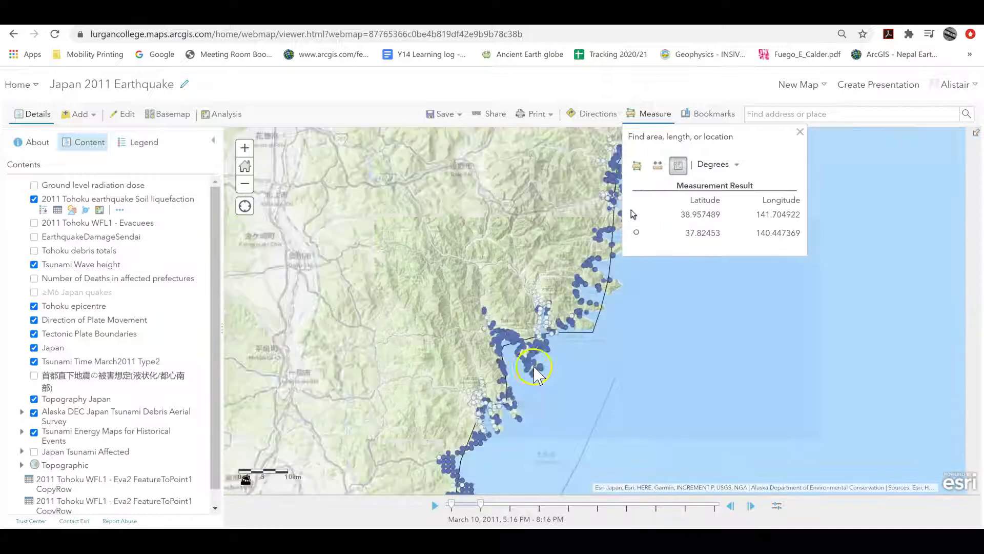
{"action": "scroll", "coordinate": [495, 323], "scroll_direction": "down", "scroll_amount": 2}
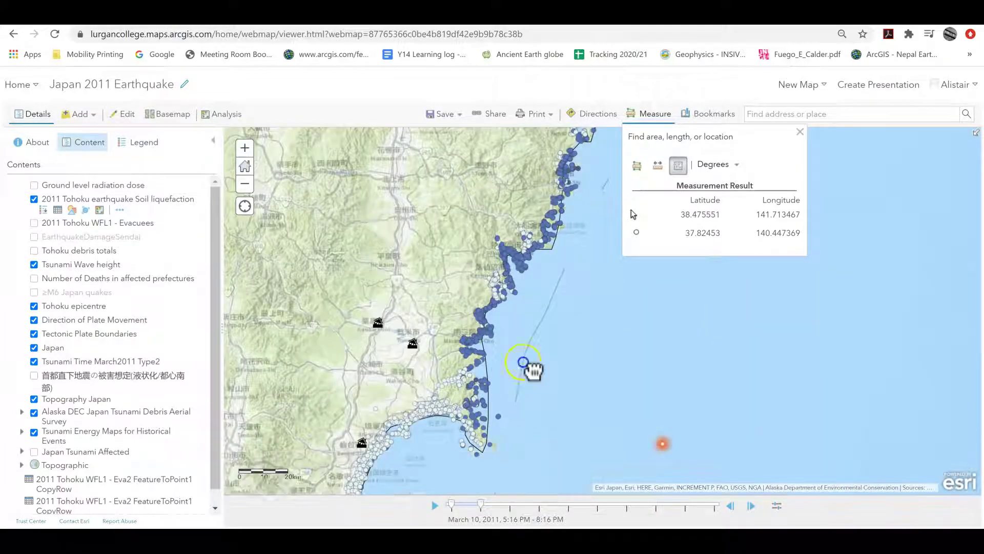